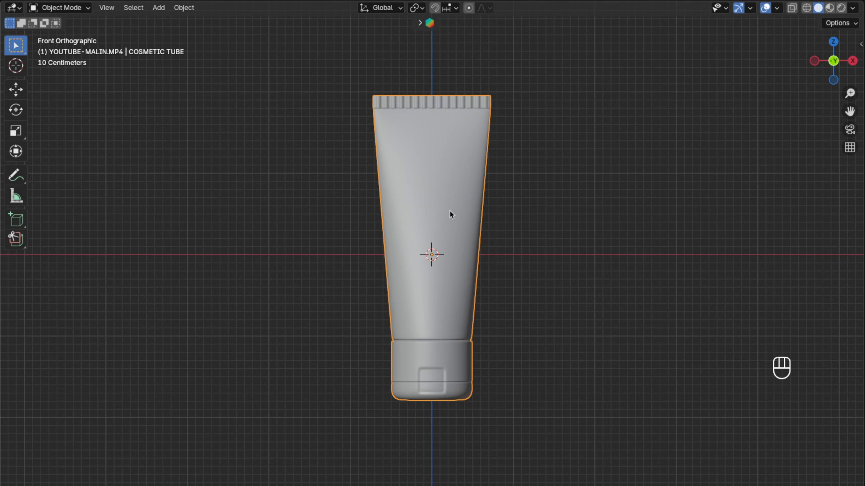
- Rotate the cosmetic tube 180 degrees about the X axis
key("r")
key("x")
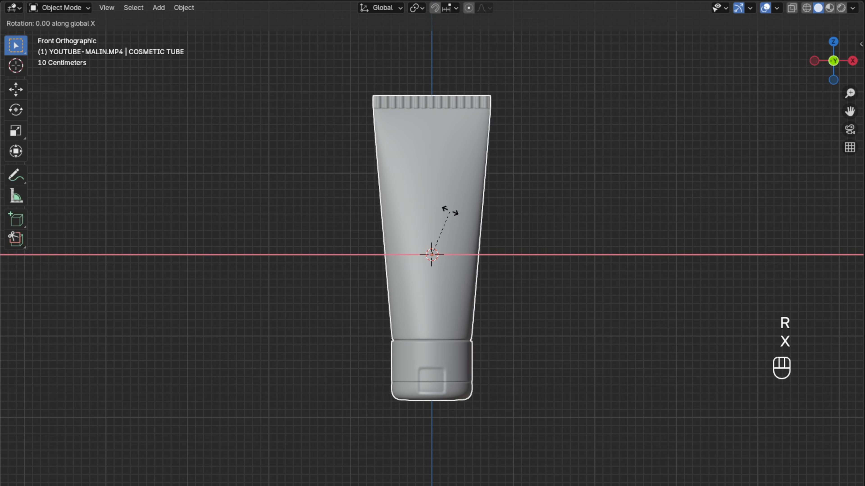
key("KP_1")
key("KP_8")
key("KP_0")
left_click(449, 213)
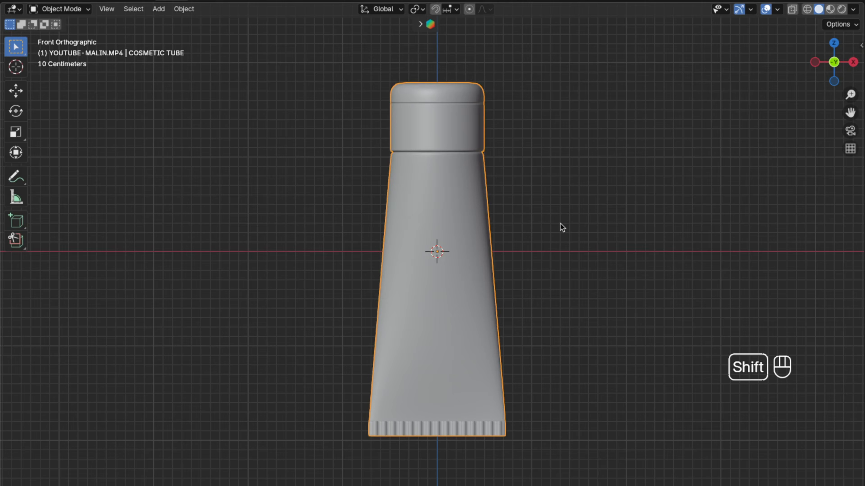
- Add a cube mesh and scale it uniformly to 0.4
key("shift+a")
mouse_move(518, 239)
left_click(602, 248)
key("s")
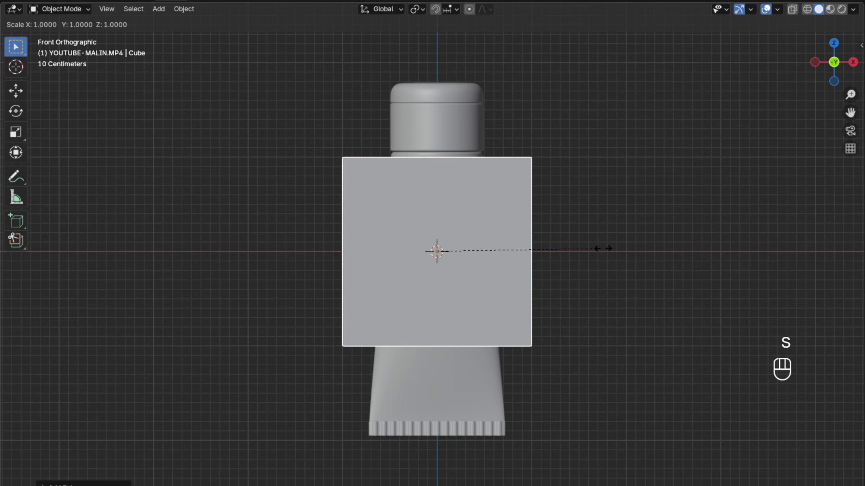
key("KP_0")
key("period")
key("KP_4")
key("Return")
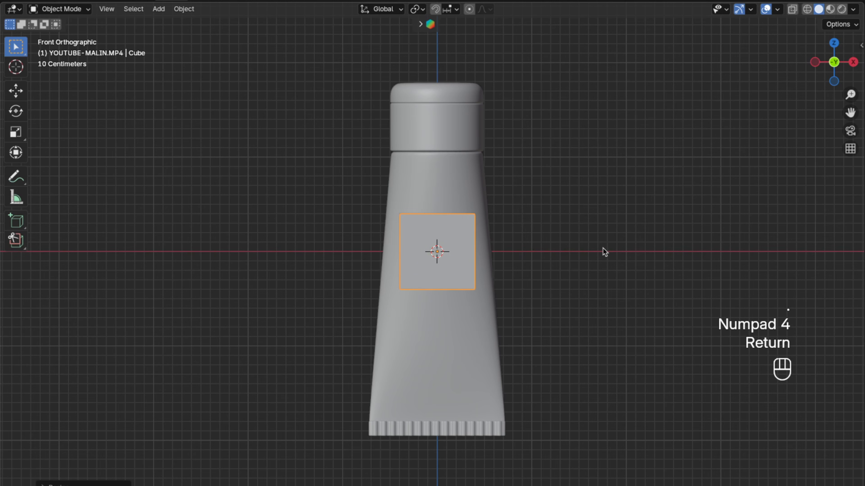
- Move the cube up 0.58 m along the Z axis
key("g")
key("z")
key("KP_0")
key("period")
key("KP_5")
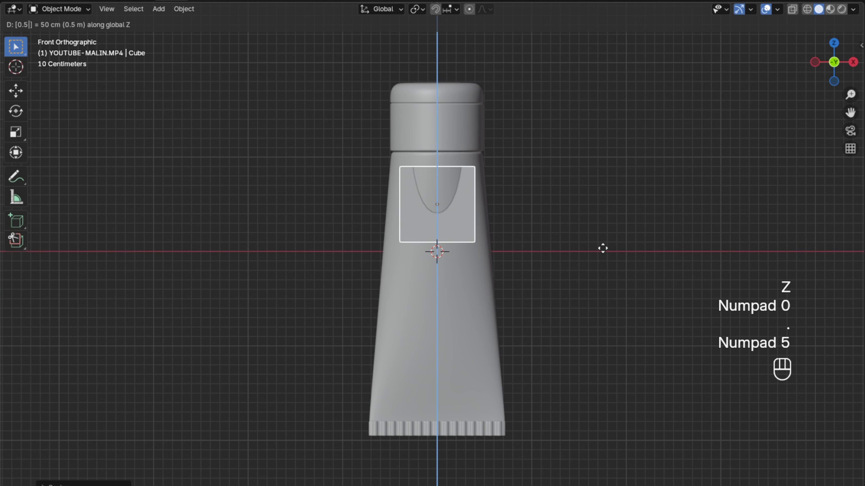
key("KP_8")
left_click(603, 248)
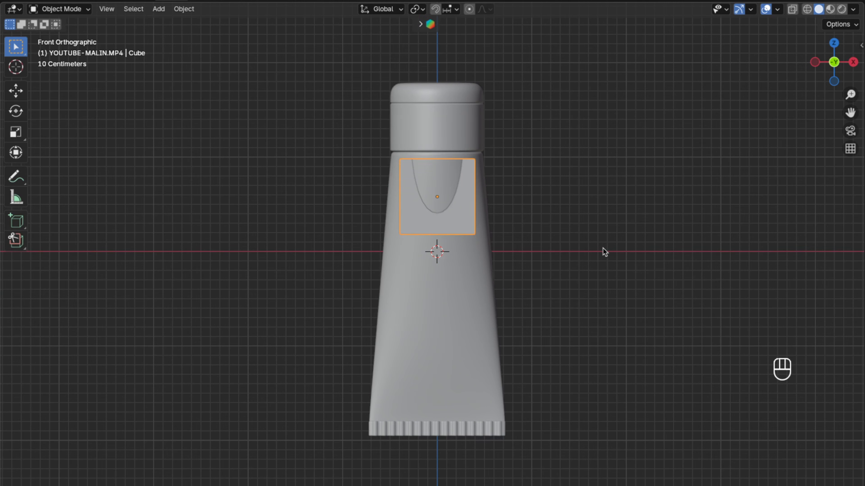
- Move the cube 0.34 m along the X axis and apply its scale
key("g")
key("x")
key("KP_0")
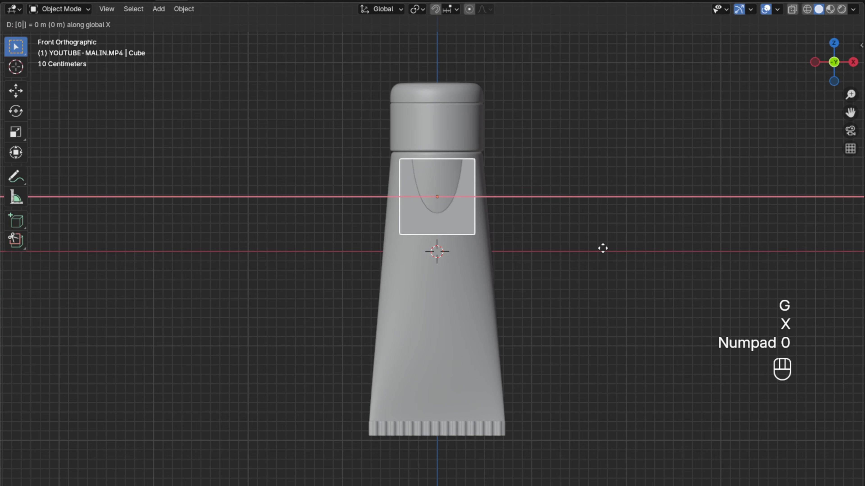
key("period")
key("KP_3")
key("KP_4")
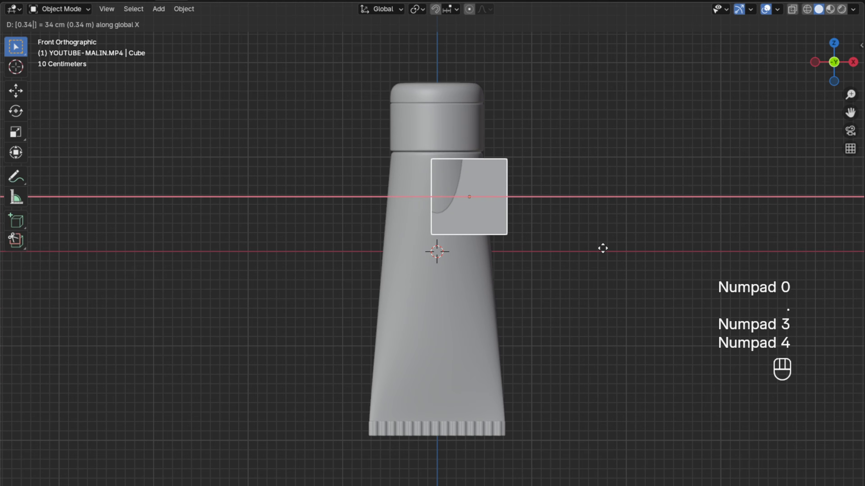
key("Return")
key("ctrl+a")
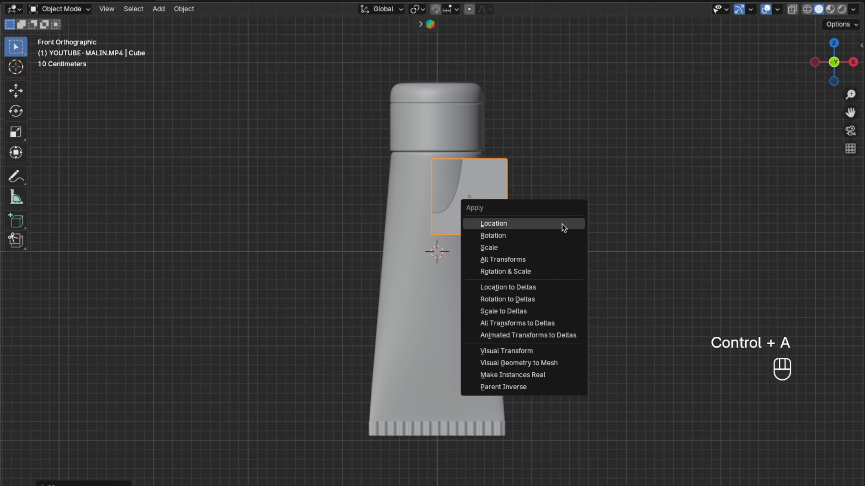
left_click(513, 248)
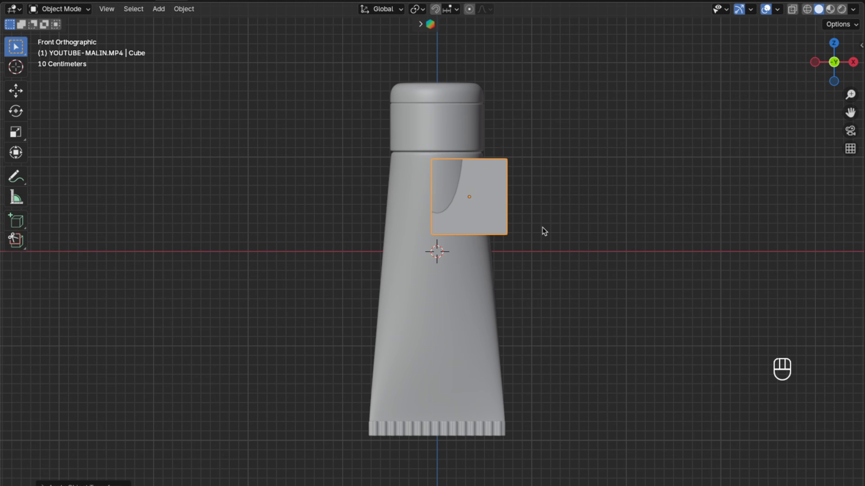
- Delete the cube's top, bottom and negative-X faces, keeping only the front, back and positive-X side faces
key("Tab")
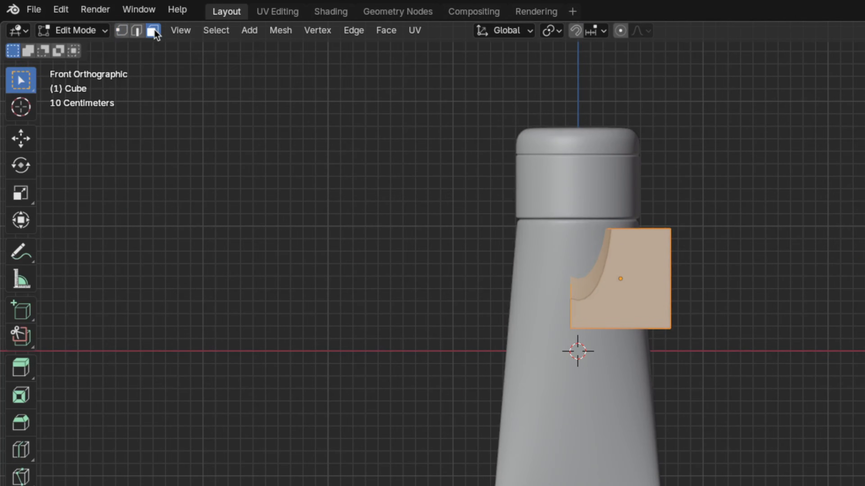
left_click(465, 226)
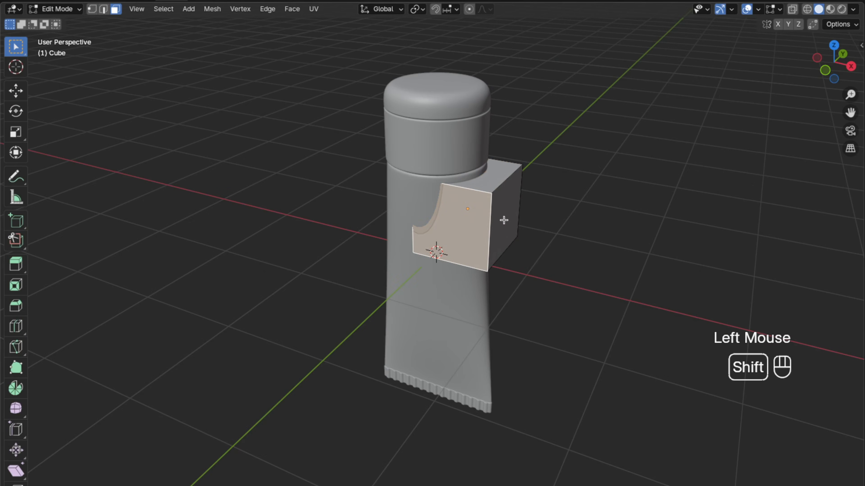
left_click(504, 220, "shift")
middle_click_drag(606, 223, 510, 208)
left_click(450, 232, "shift")
key("ctrl+i")
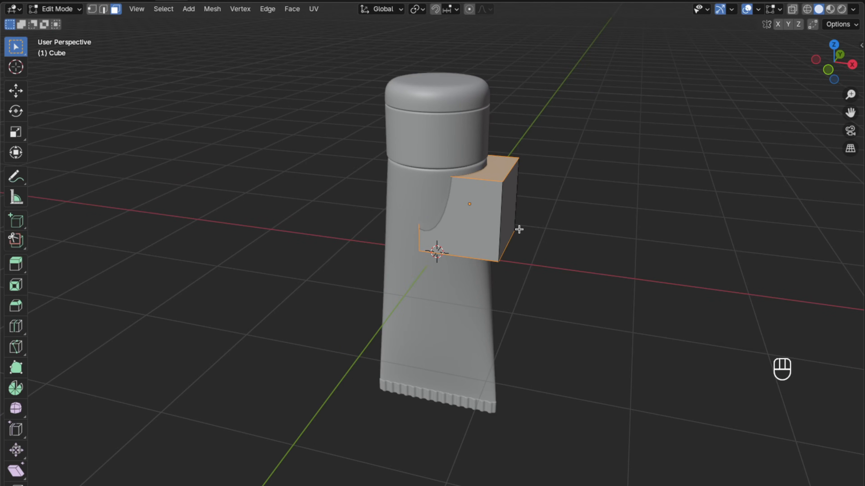
key("x")
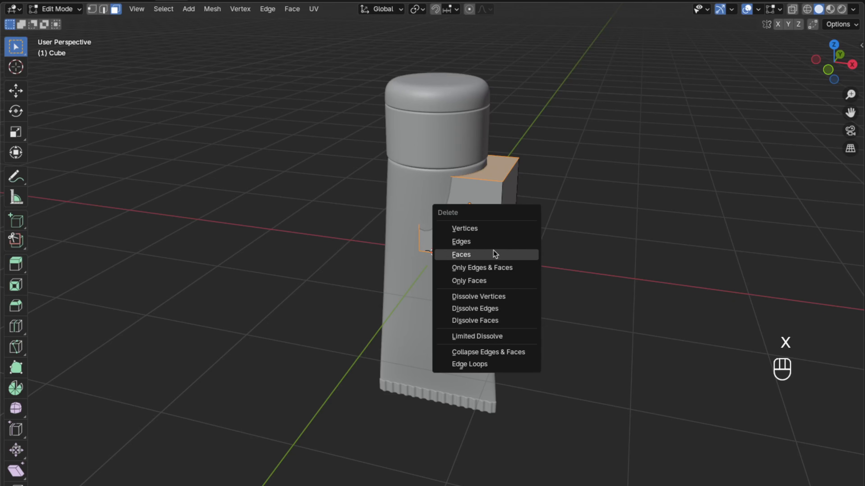
left_click(475, 254)
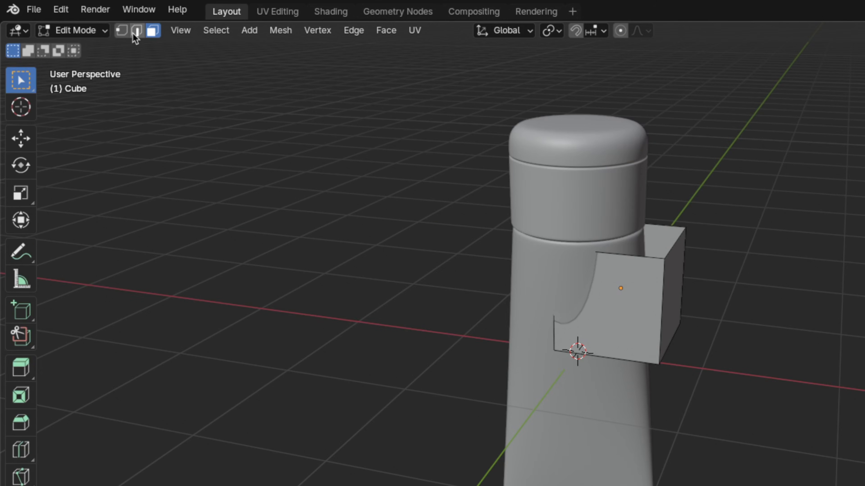
- Move the two vertical edges at the cube's open end -8 m along X to form a long strip
left_click(554, 329)
middle_click_drag(554, 330, 537, 330)
left_click(537, 331, "shift")
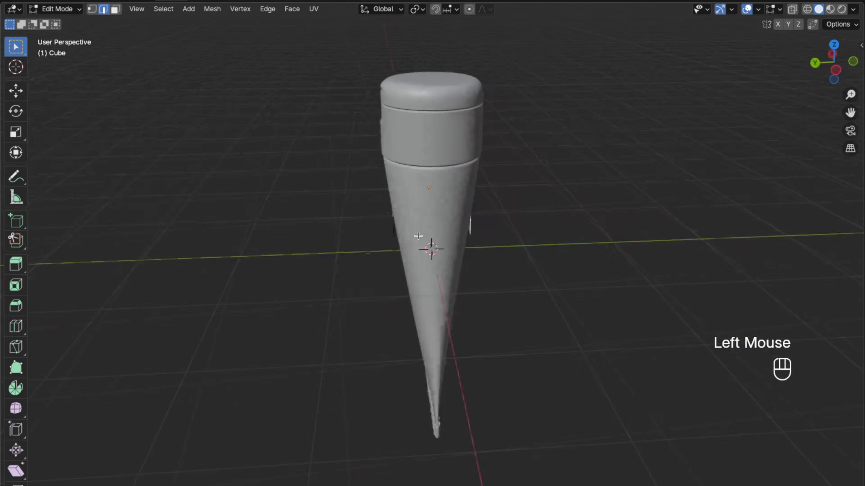
key("KP_1")
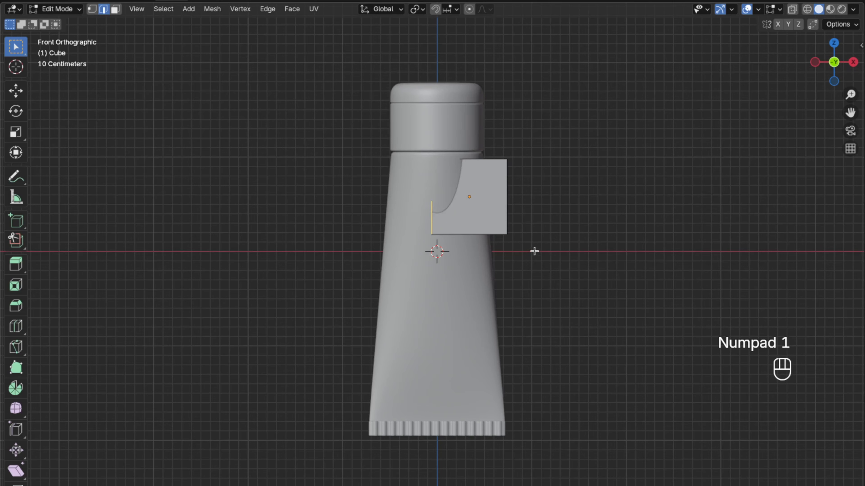
key("g")
key("x")
key("KP_Subtract")
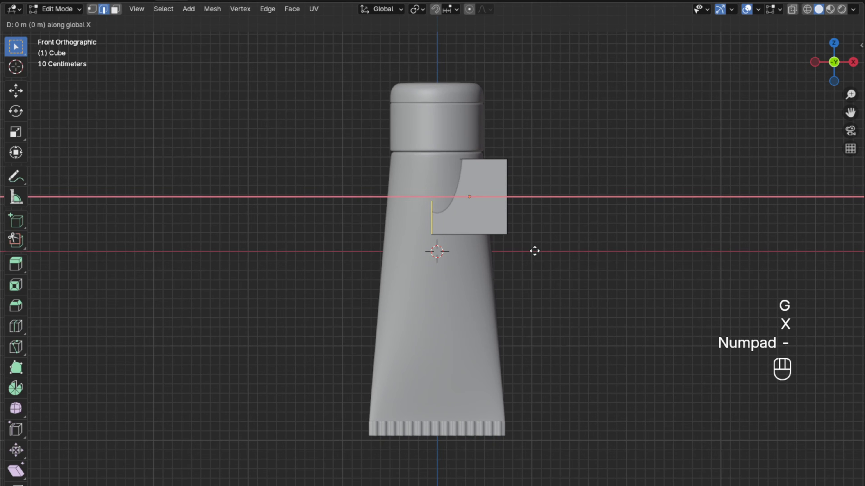
key("KP_8")
key("Return")
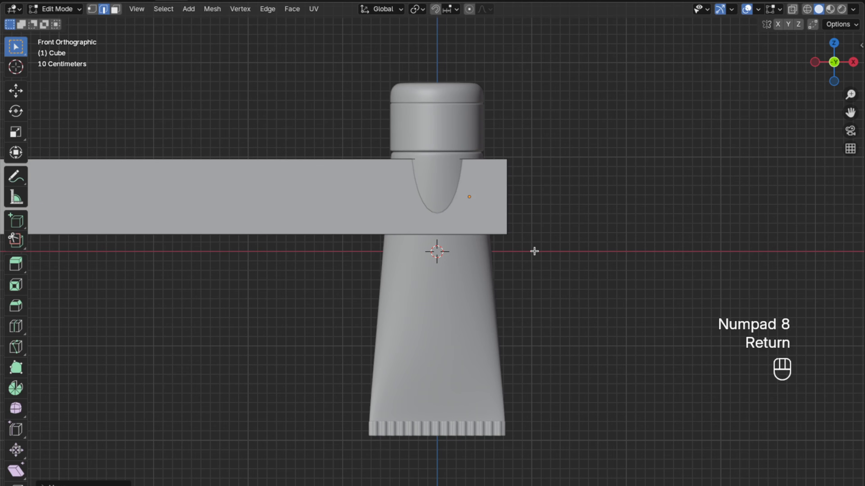
- Scale the whole strip mesh to 0.7 along the Z axis
key("a")
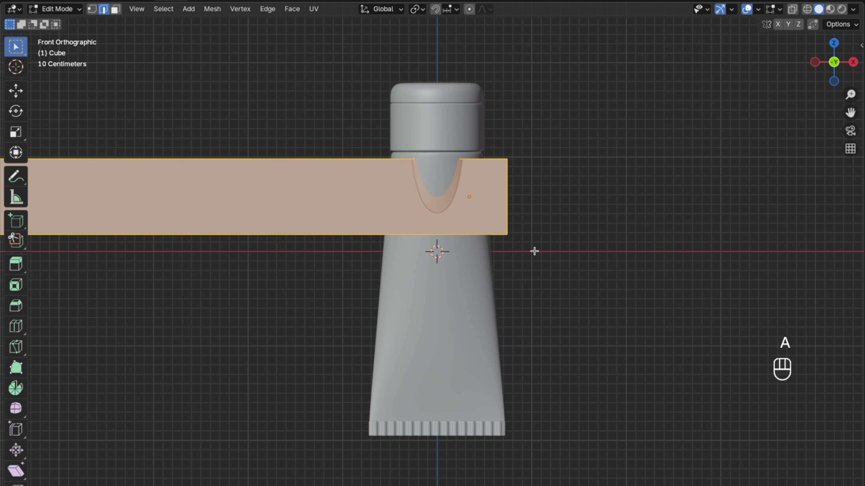
key("s")
key("z")
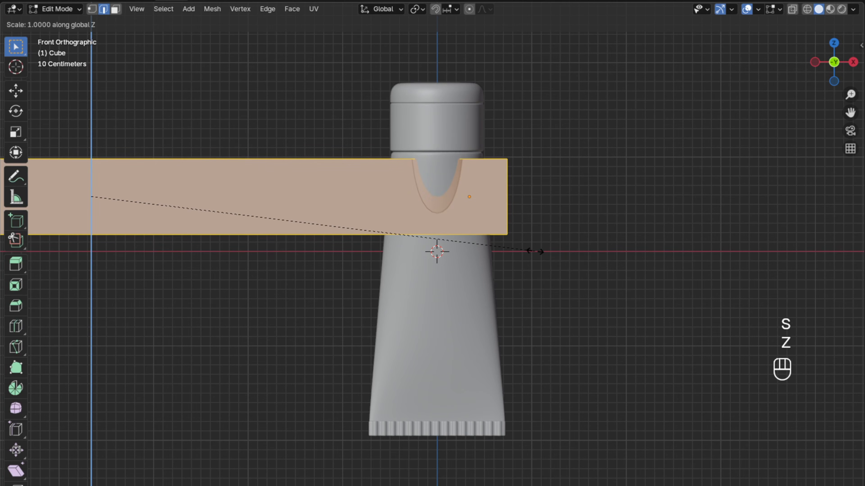
key("KP_0")
key("period")
key("KP_7")
key("Return")
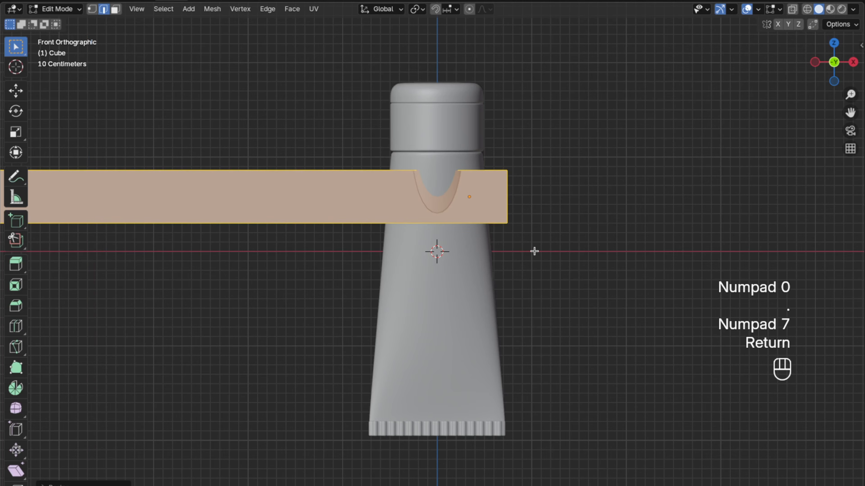
- Bevel the two vertical corner edges at the strip's closed end with a 0.3 m width and 3 segments
middle_click_drag(533, 249, 505, 220)
left_click(506, 220)
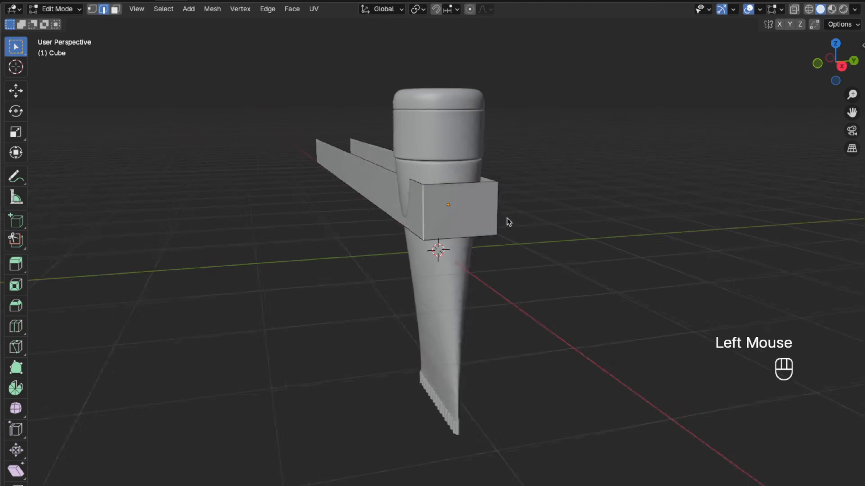
left_click(494, 215, "shift")
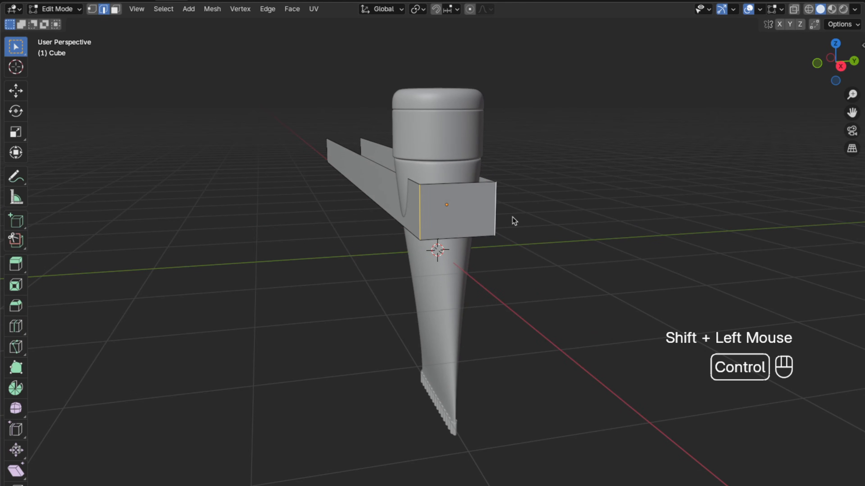
key("ctrl+b")
scroll(528, 225, "up", 2)
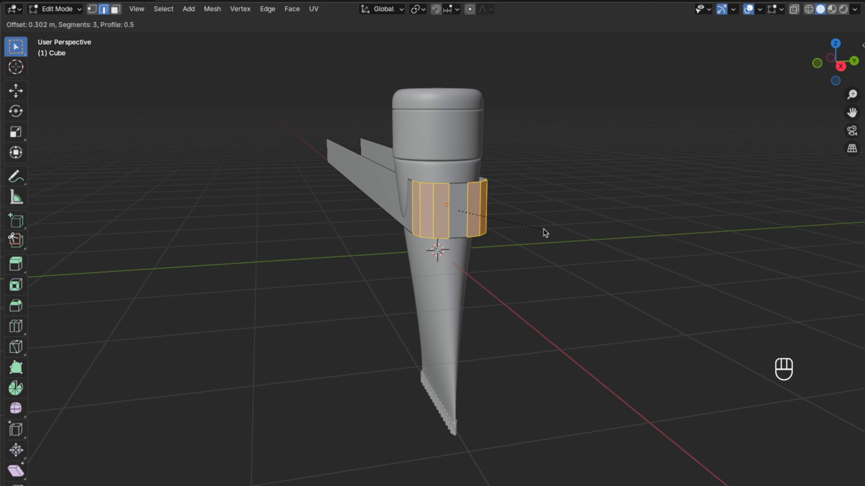
left_click(543, 228)
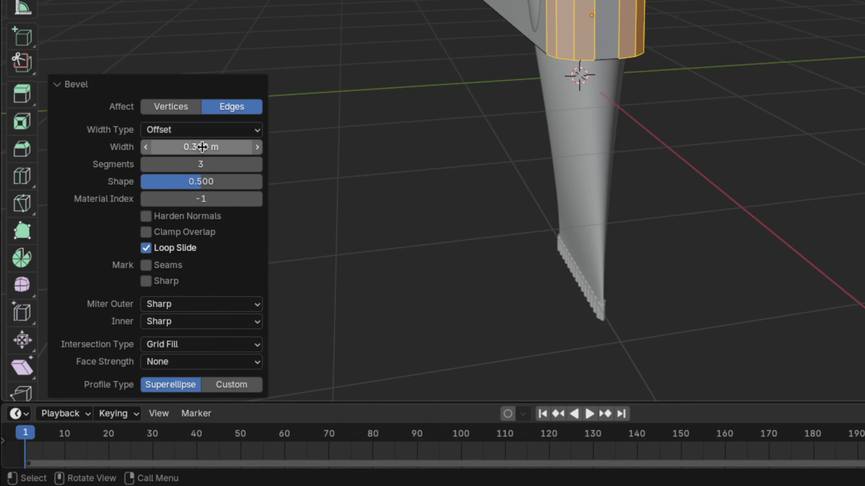
left_click(203, 147)
type("0")
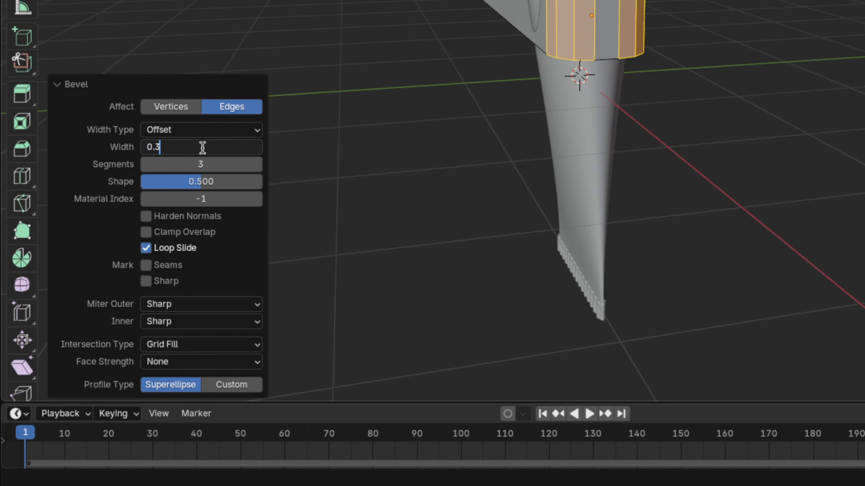
type(".3")
key("Return")
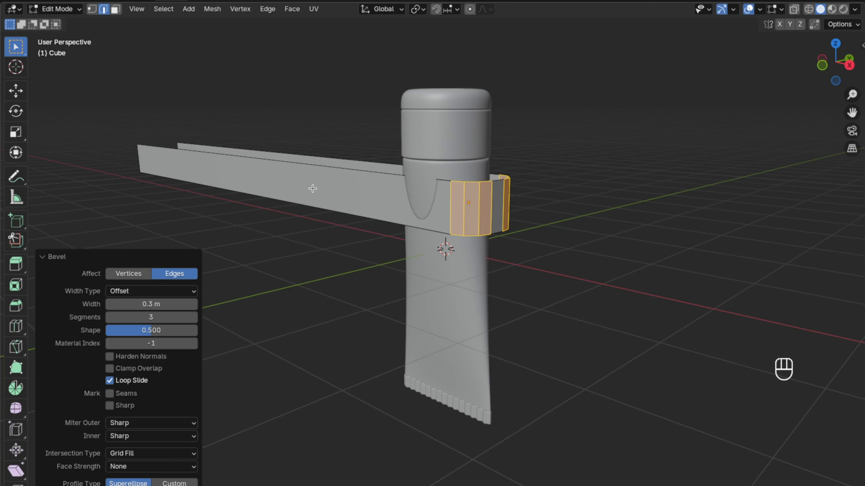
- Add 20 evenly spaced vertical loop cuts to each of the strip's two long sides
key("super+r")
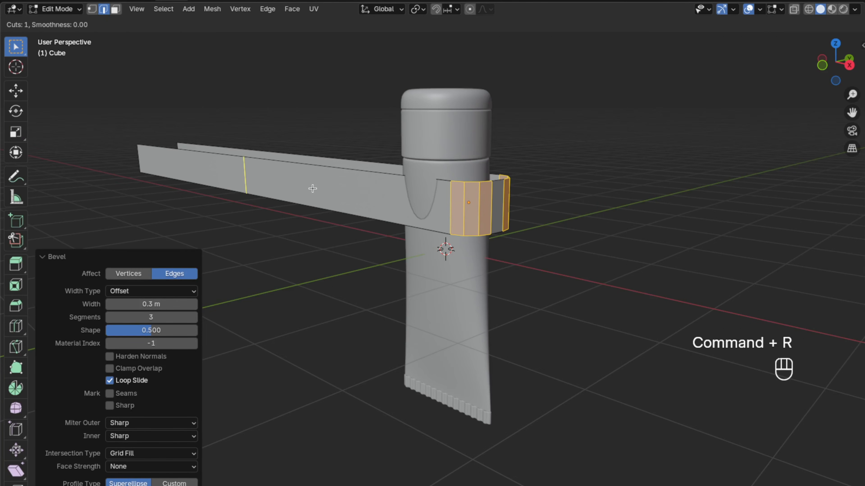
key("KP_2")
key("KP_0")
key("Return")
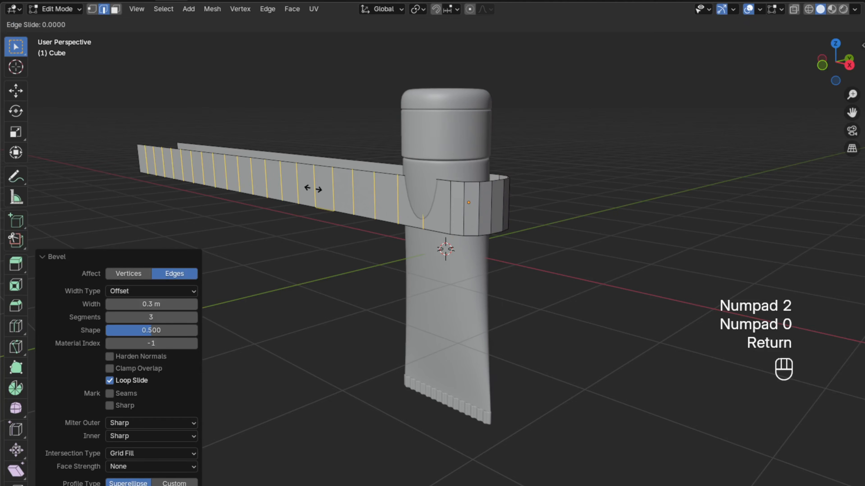
key("Return")
middle_click_drag(313, 189, 405, 229)
key("super+r")
key("KP_2")
key("KP_0")
key("Return")
key("Return")
- Scale the pair of opposite vertical edges in front of and behind the tube by 1.35 along Y
left_click(651, 193)
left_click(427, 235, "shift")
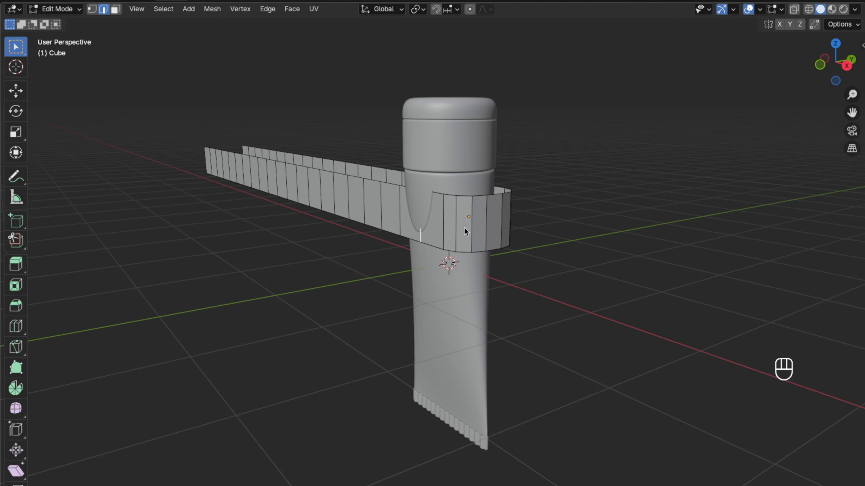
key("KP_7")
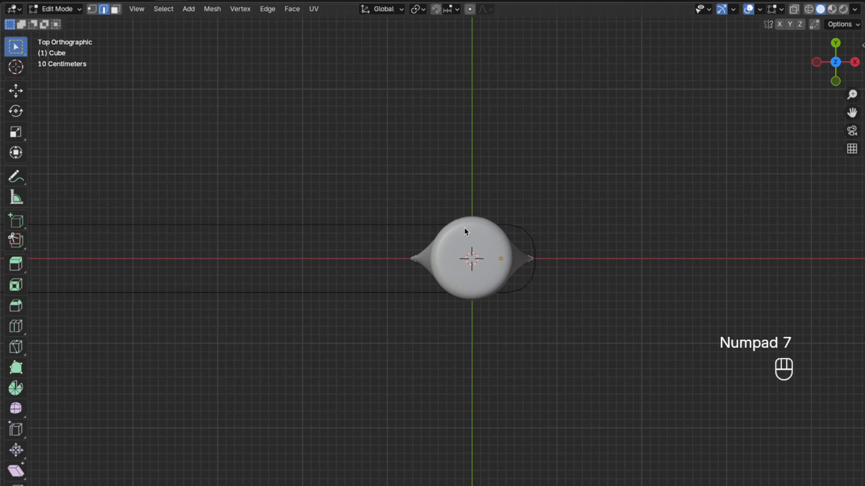
key("s")
key("y")
key("KP_1")
key("KP_Decimal")
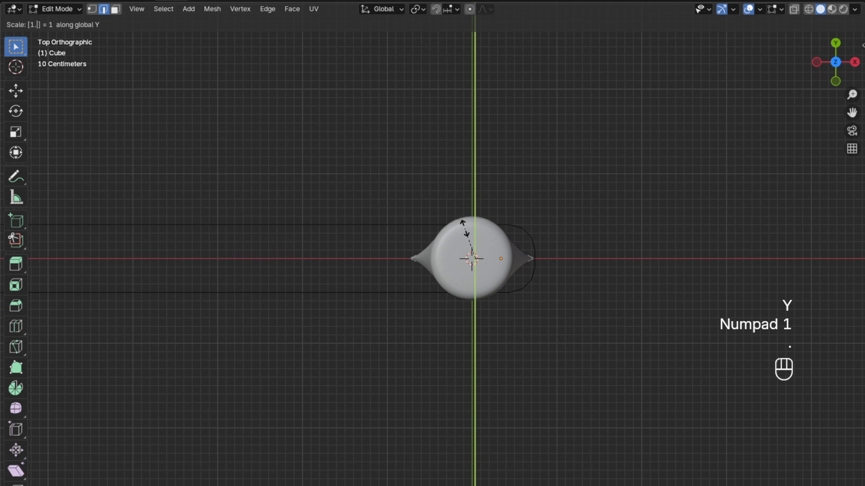
key("KP_3")
key("KP_5")
key("Return")
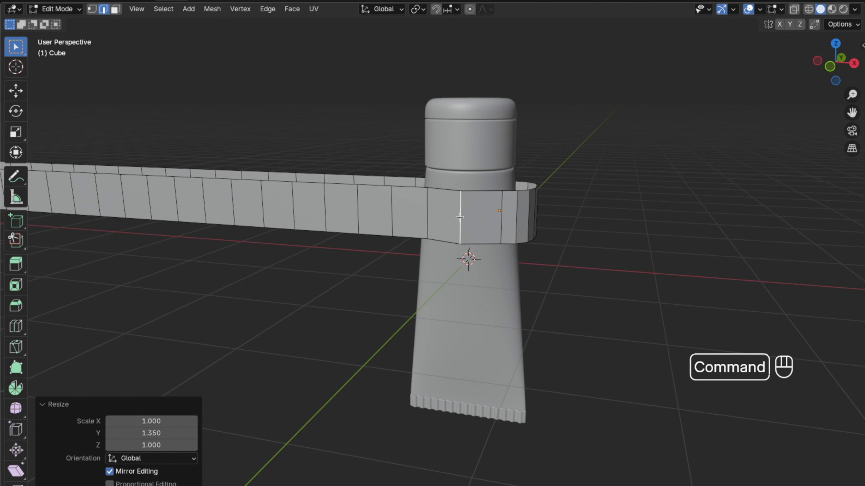
- Add four evenly spaced horizontal loop cuts running lengthwise around the whole strip
key("super+r")
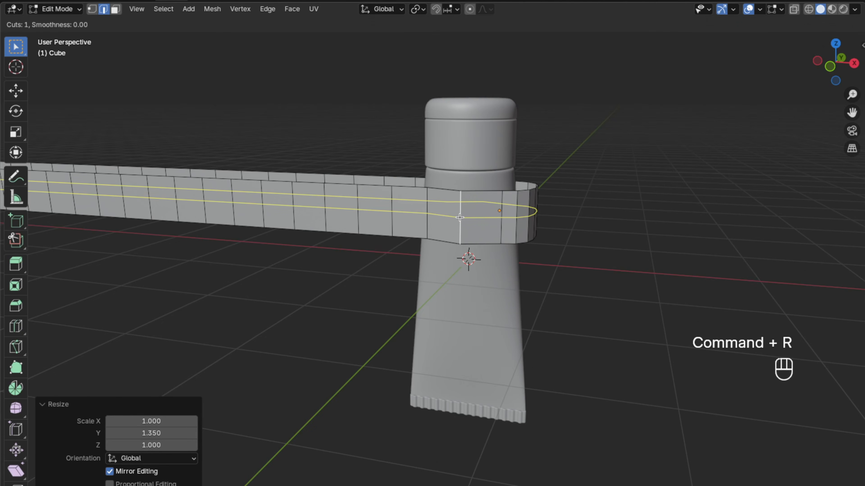
key("KP_4")
key("Return")
key("Return")
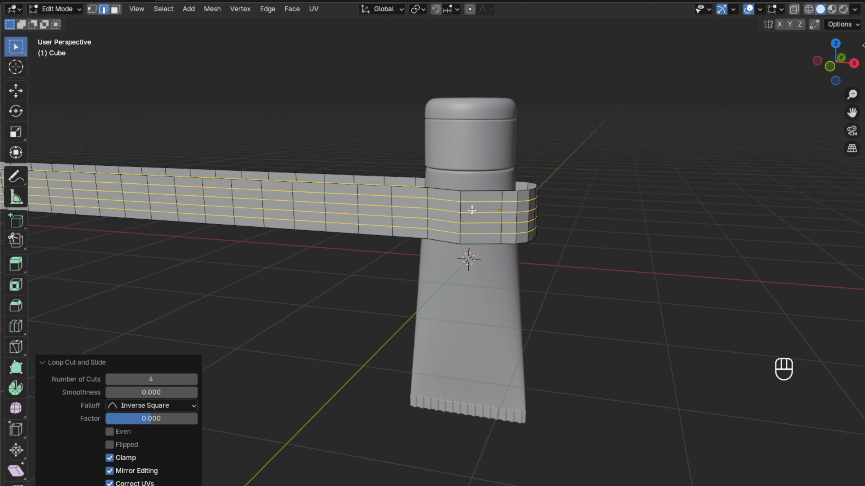
- Leave mesh editing and rename the strip object as CLOTH-1
key("Tab")
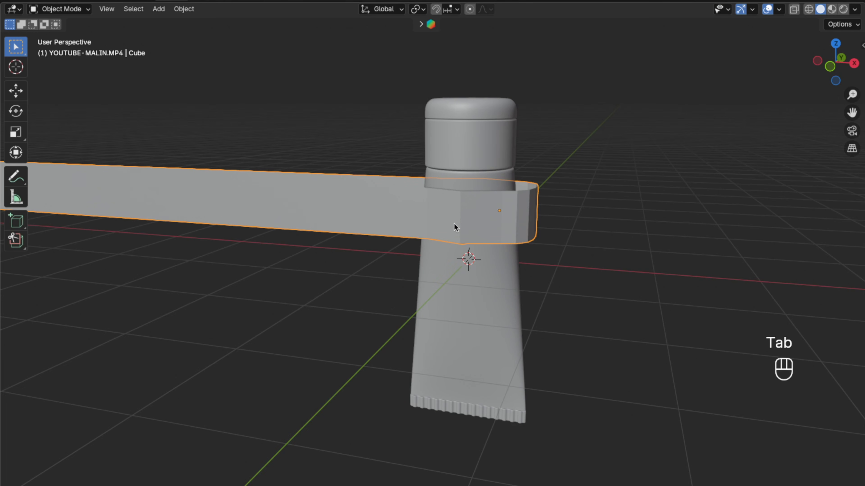
key("KP_1")
key("F2")
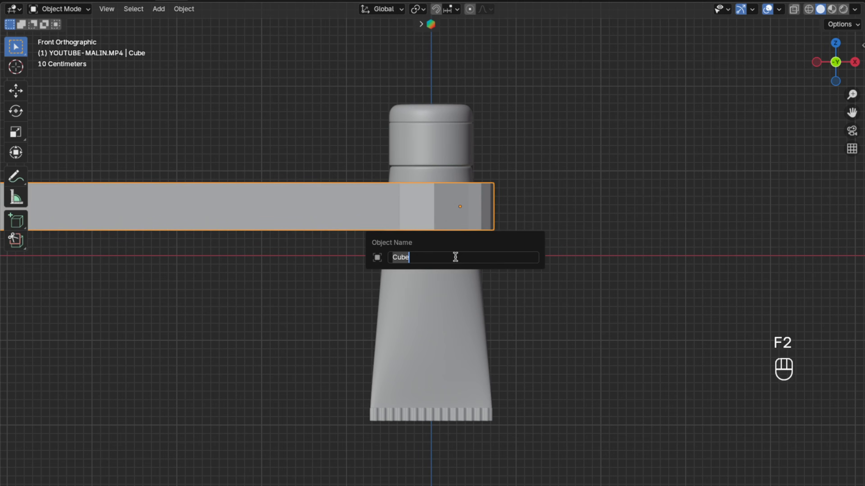
key("BackSpace")
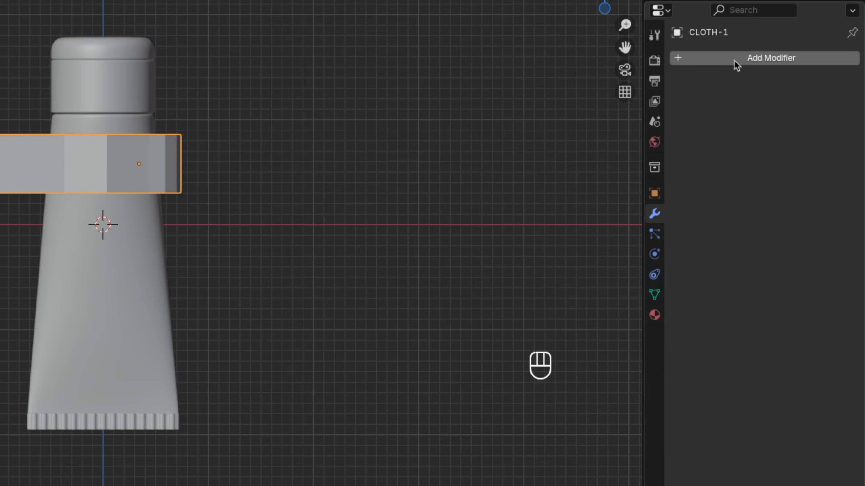
- Add a Subdivision Surface modifier to the strip
left_click(734, 60)
mouse_move(694, 114)
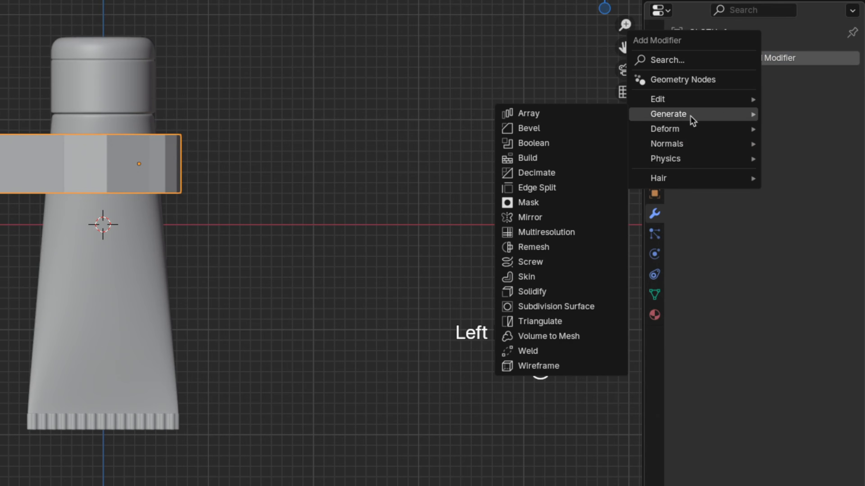
left_click(539, 305)
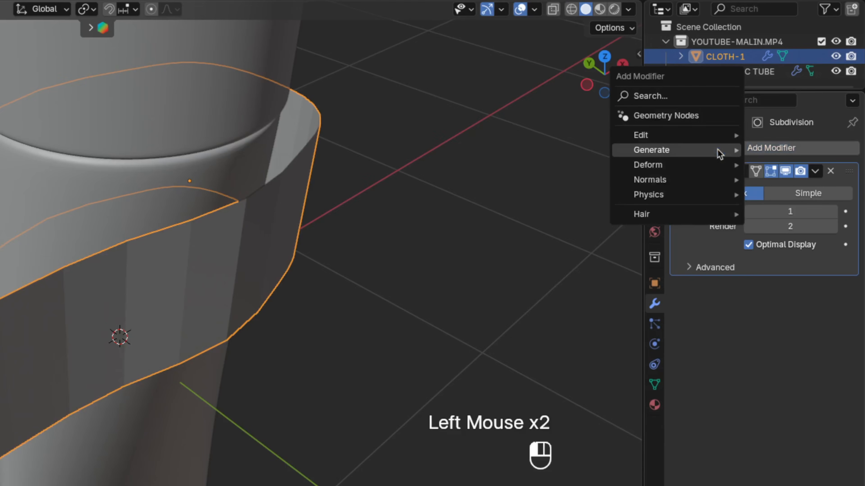
- Add a Solidify modifier with a thickness of -0.03 m and place it above the Subdivision modifier in the stack
mouse_move(718, 152)
left_click(515, 328)
left_click(792, 326)
type("-0.0")
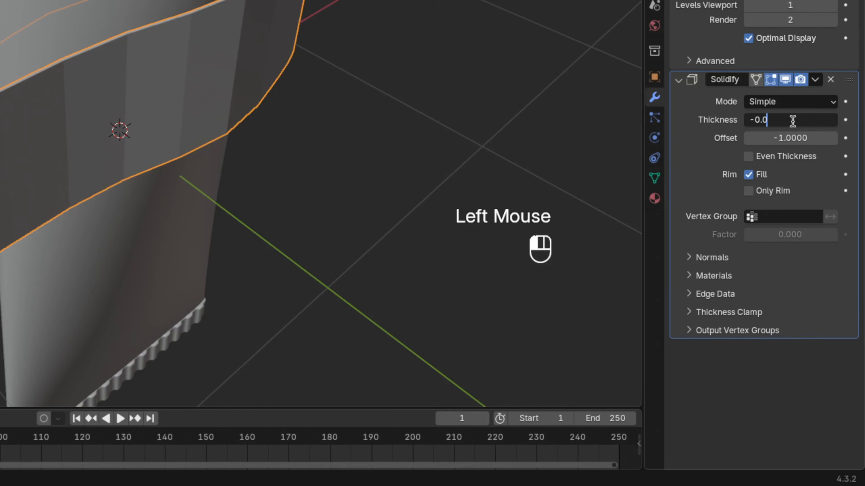
type("1")
key("Return")
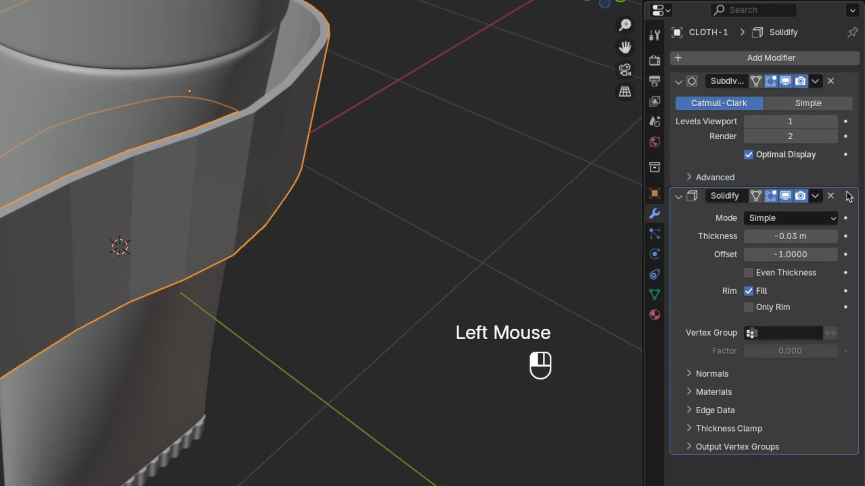
left_click_drag(847, 195, 850, 50)
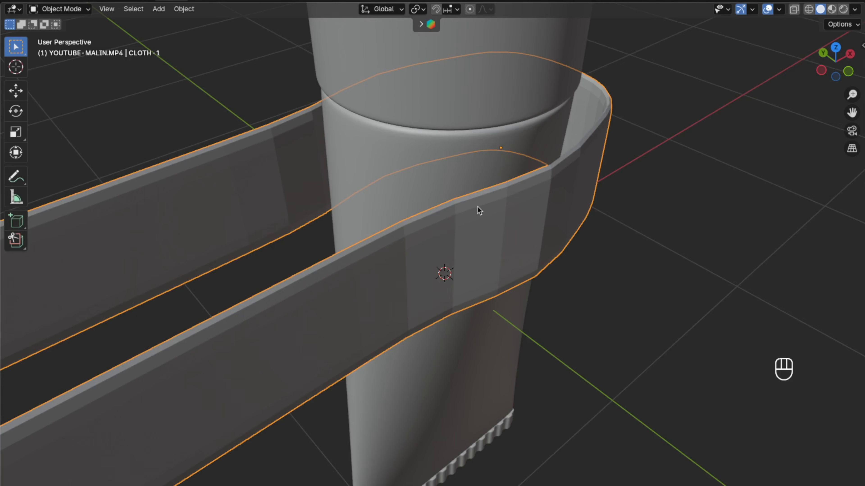
- Shade the strip smooth and enable Cloth physics on it
right_click(478, 209)
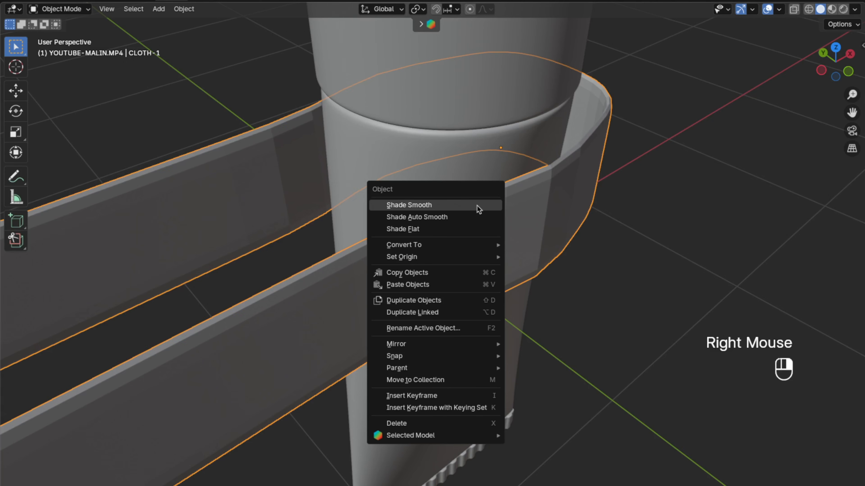
left_click(416, 205)
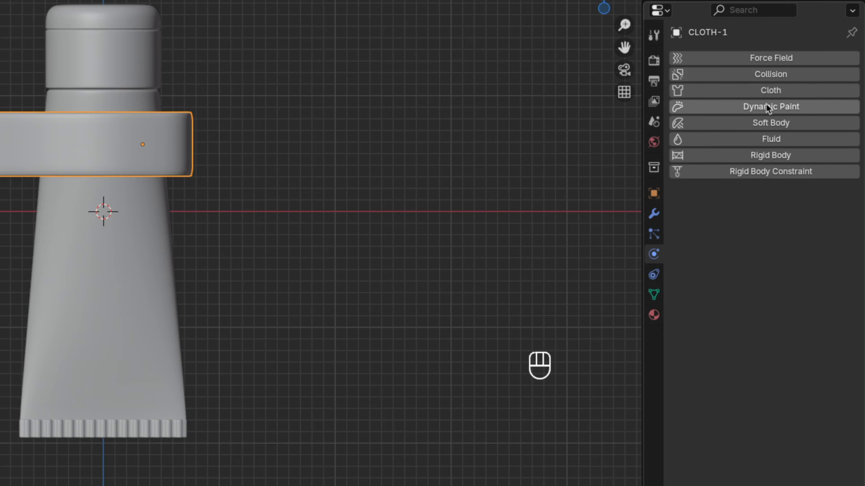
left_click(763, 91)
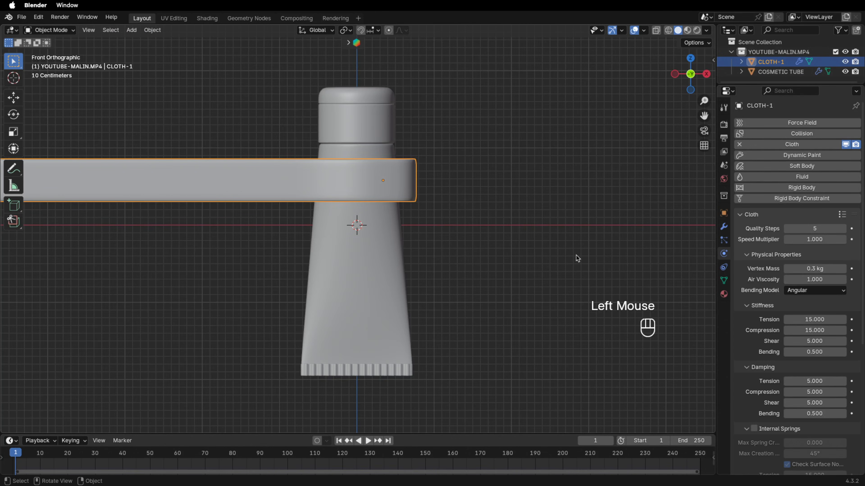
- Play the unpinned cloth simulation a few times and return to frame 1
key("space")
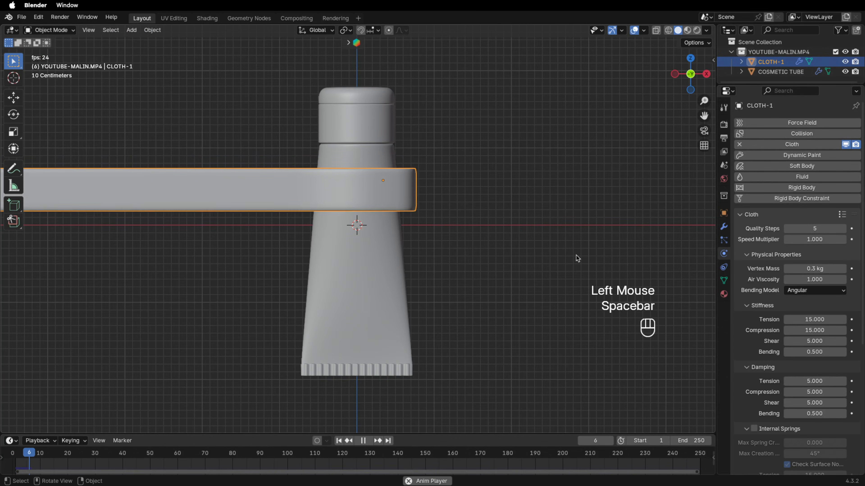
key("shift+Left")
key("space")
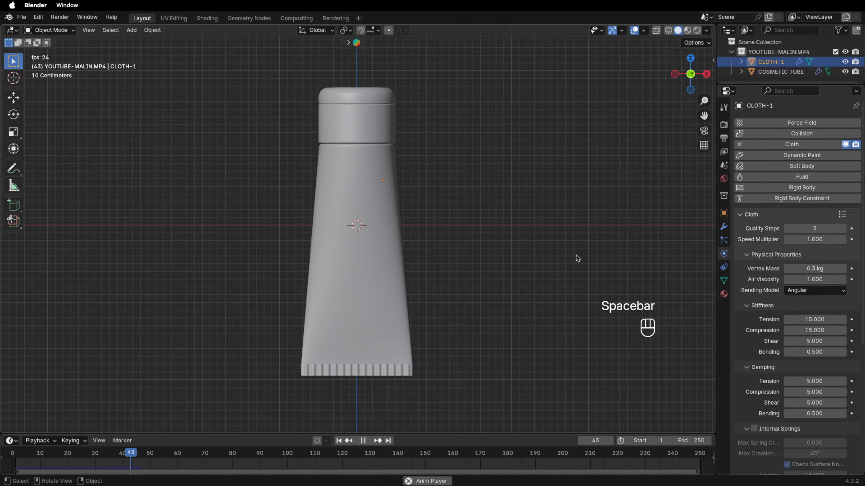
key("space")
key("shift+Left")
key("space")
key("space")
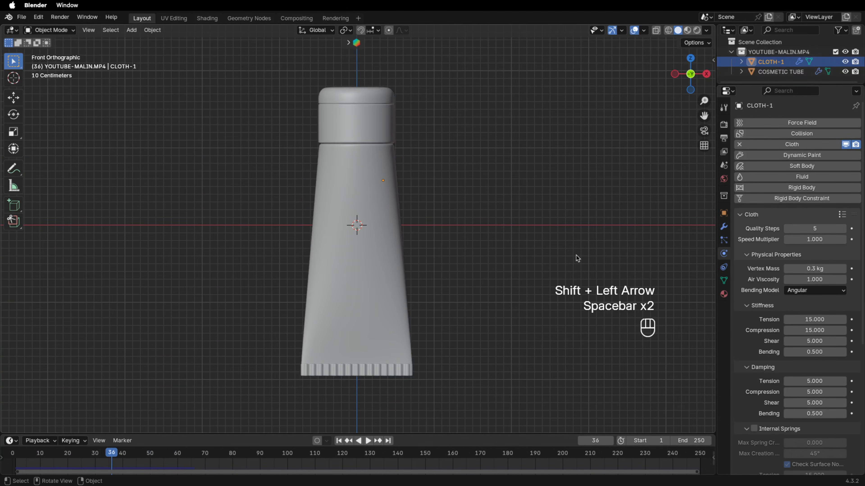
key("shift+Left")
key("space")
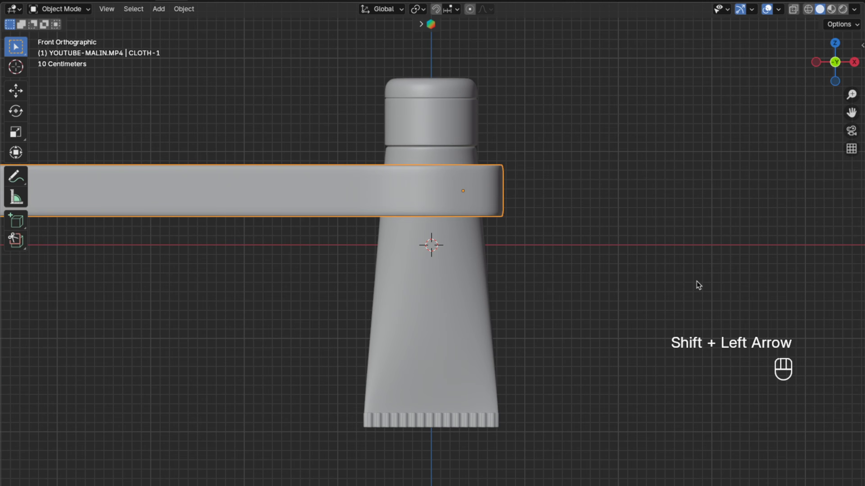
- Assign the vertical edges at both open ends of the strip to a new vertex group named PINS
key("Tab")
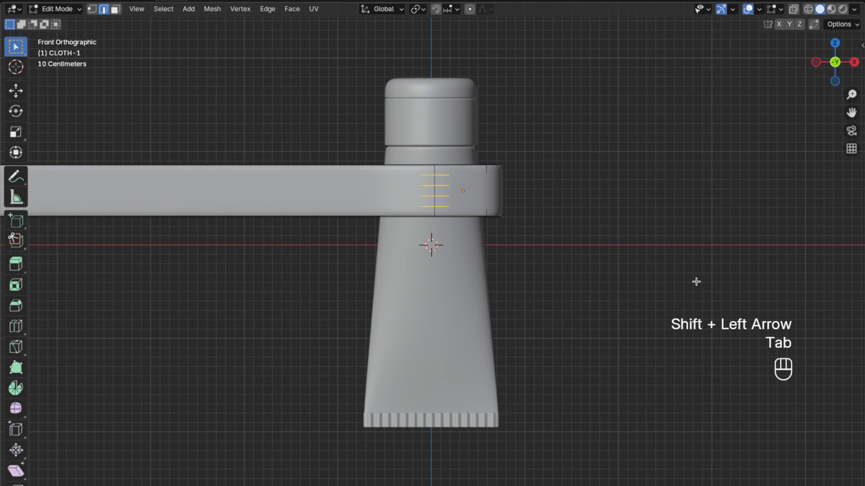
middle_click_drag(695, 281, 338, 285)
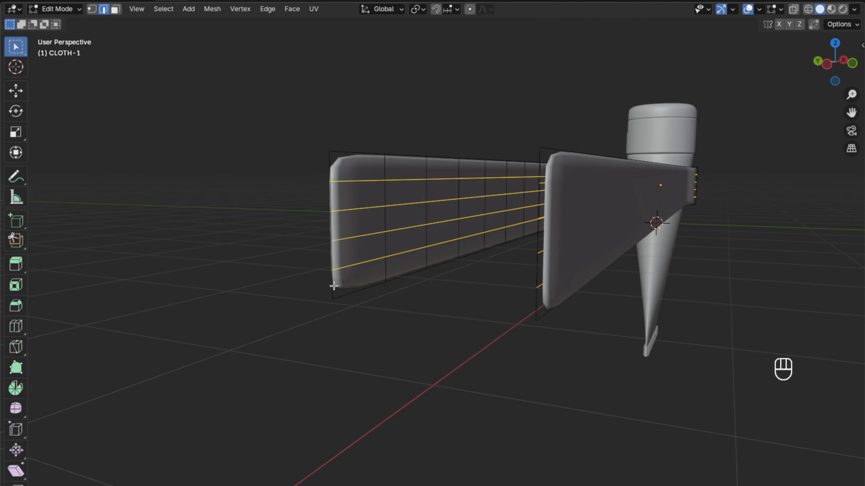
left_click(333, 286)
left_click(333, 286, "alt")
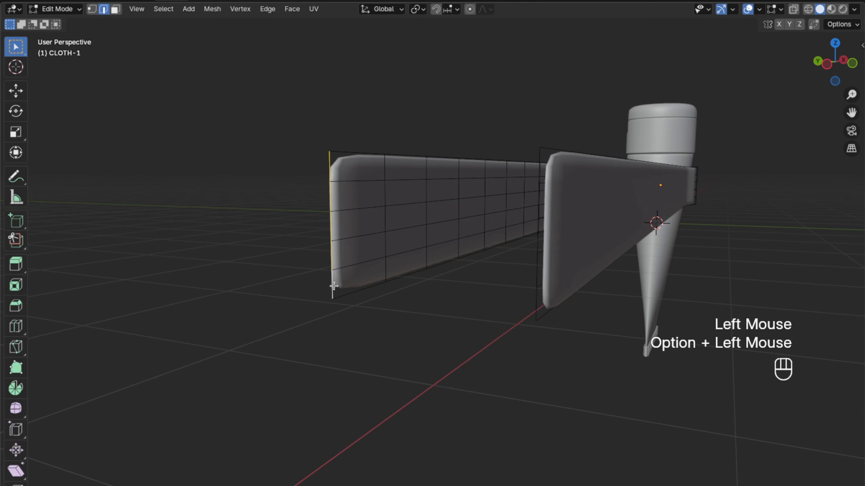
left_click(534, 305, "alt+shift")
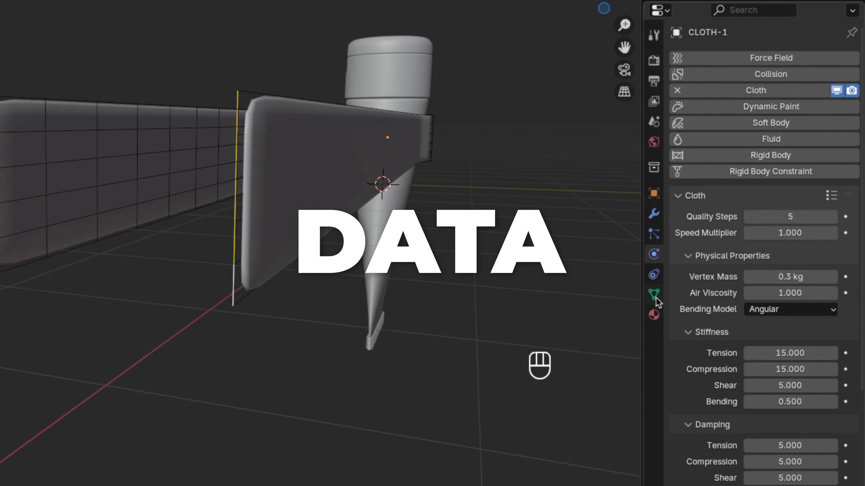
left_click(654, 295)
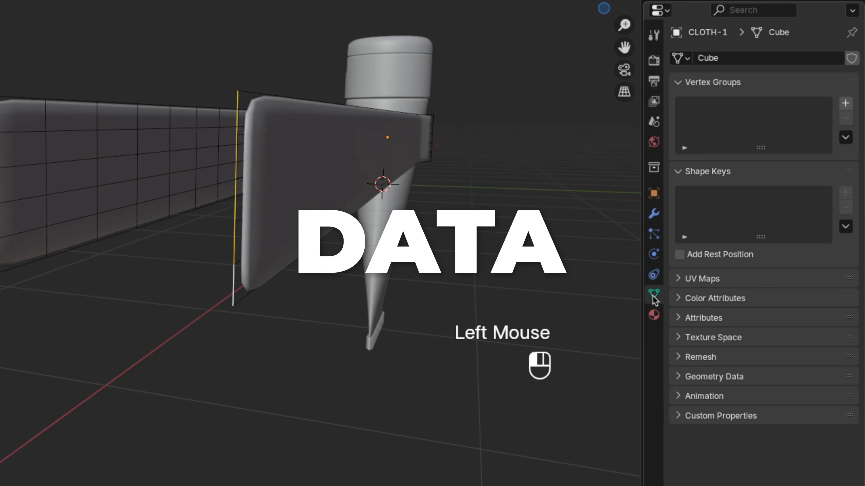
left_click(845, 103)
double_click(714, 108)
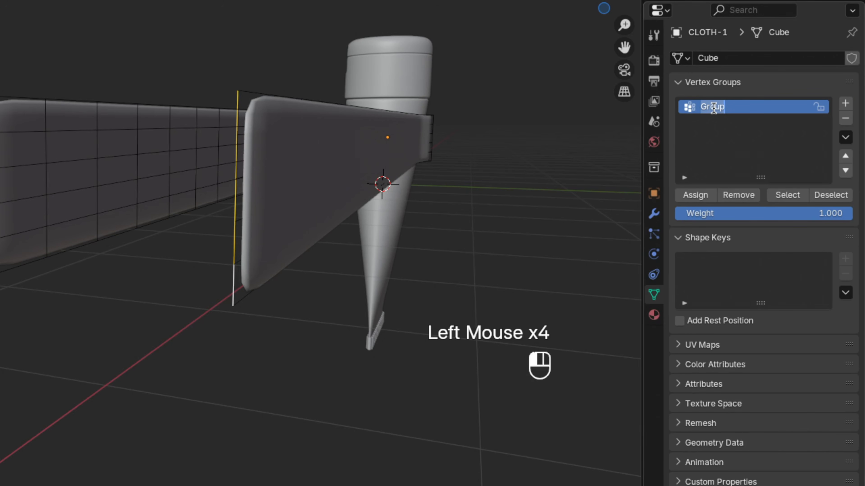
type("PINS")
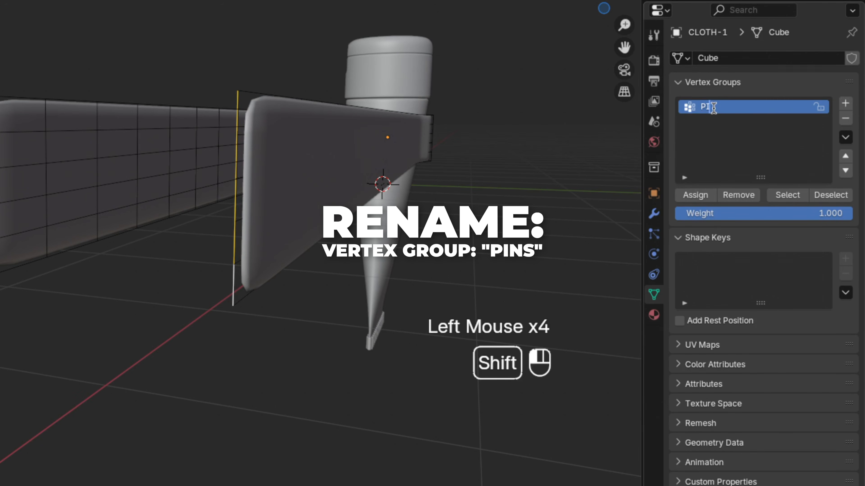
key("Return")
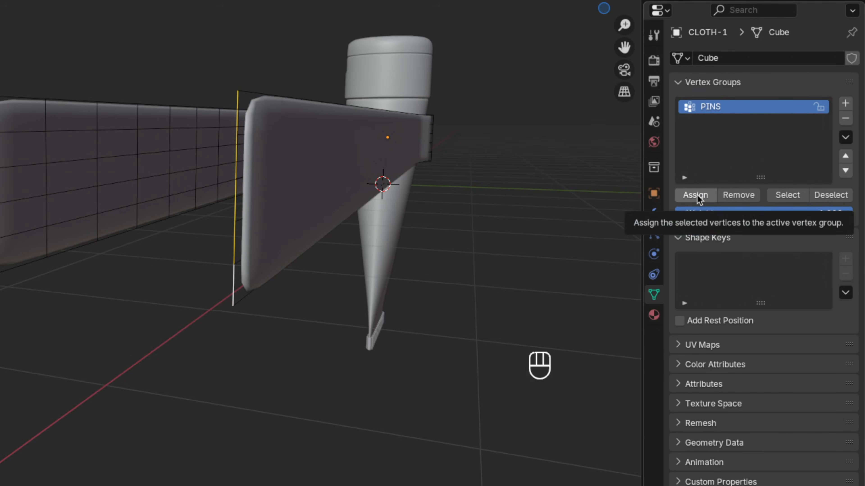
left_click(697, 197)
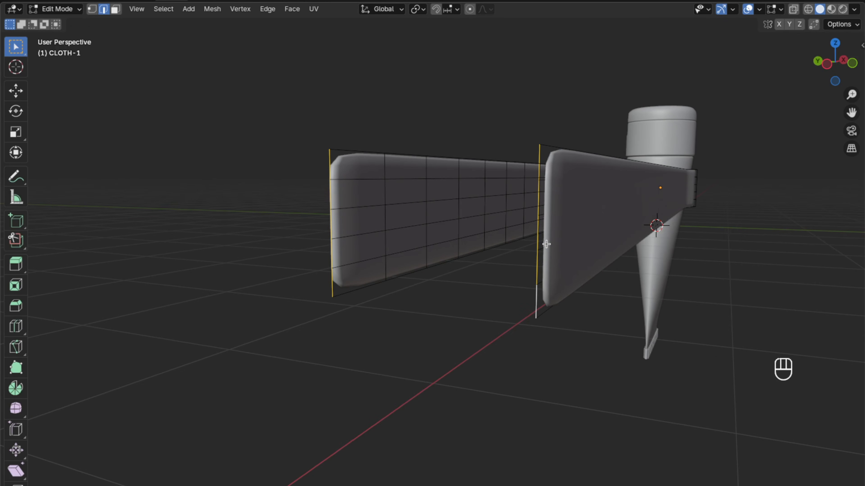
key("Tab")
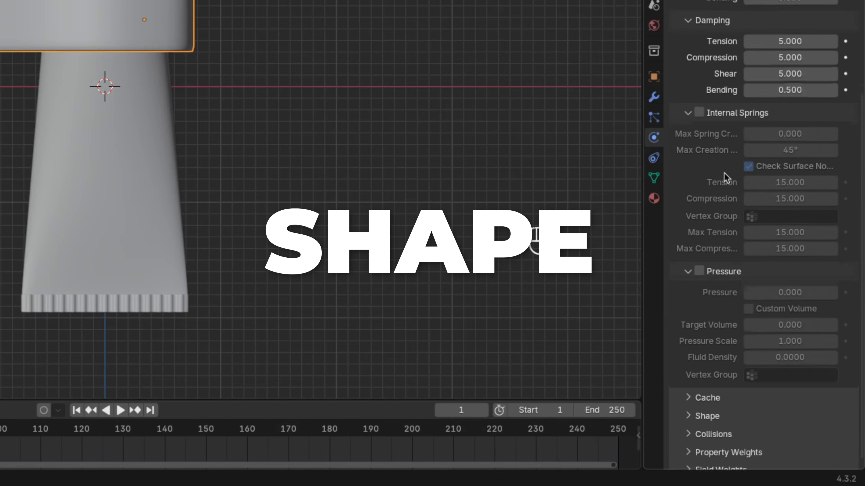
- Set the cloth's Pin Group to PINS in its Shape settings
left_click(713, 410)
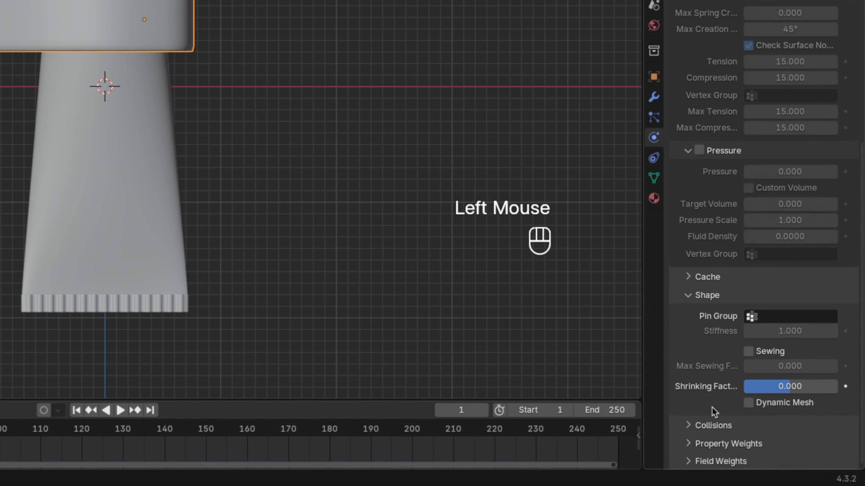
left_click(759, 318)
left_click(683, 335)
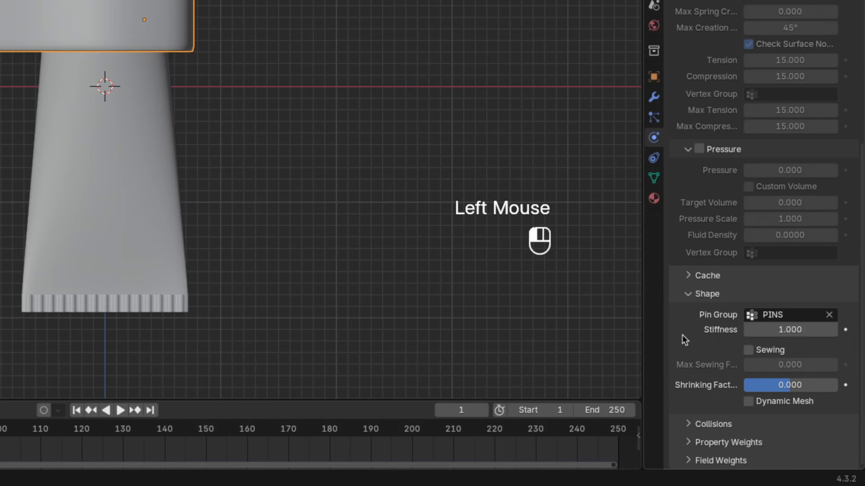
- Play the simulation with the strip's ends pinned to check how the cloth swings, and return to frame 1
key("space")
key("shift+Left")
key("space")
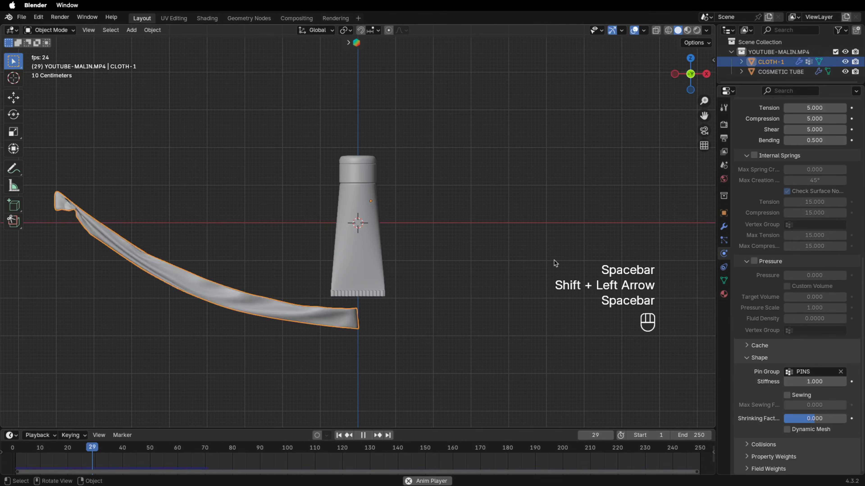
key("space")
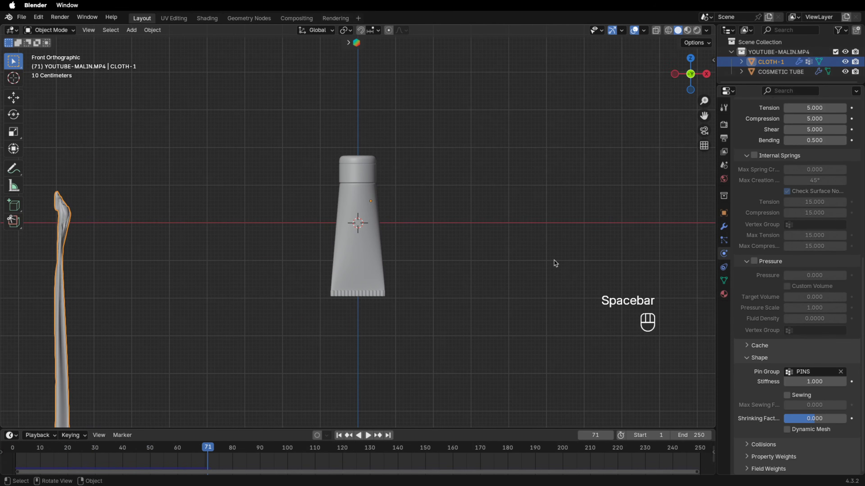
key("shift+Left")
key("space")
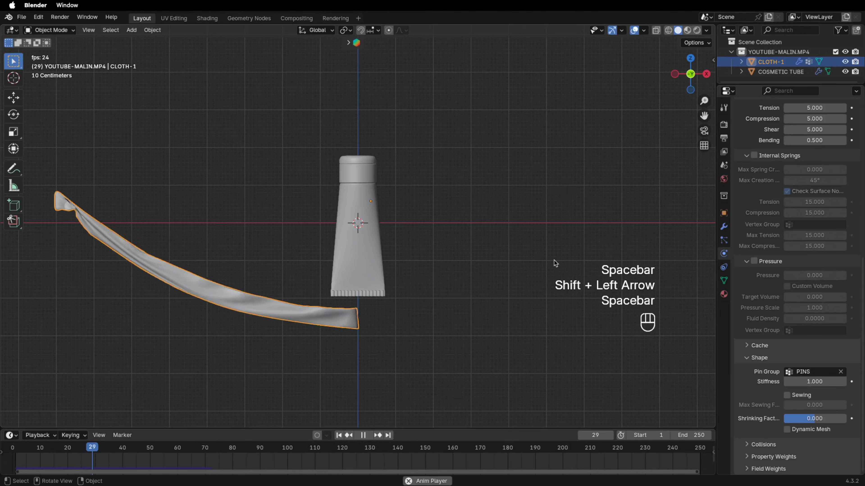
key("space")
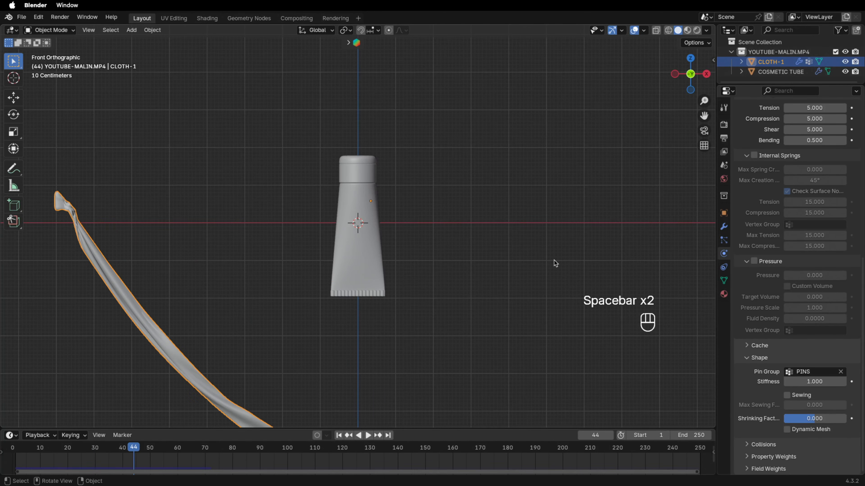
key("space")
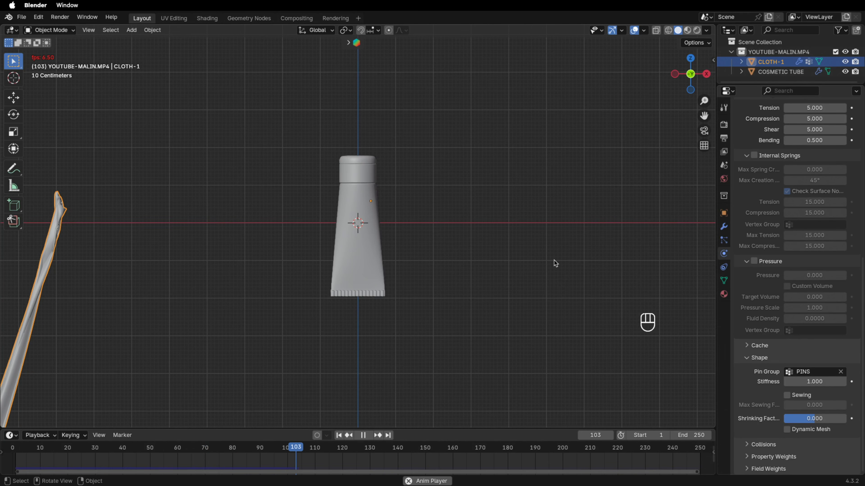
key("space")
key("shift+Left")
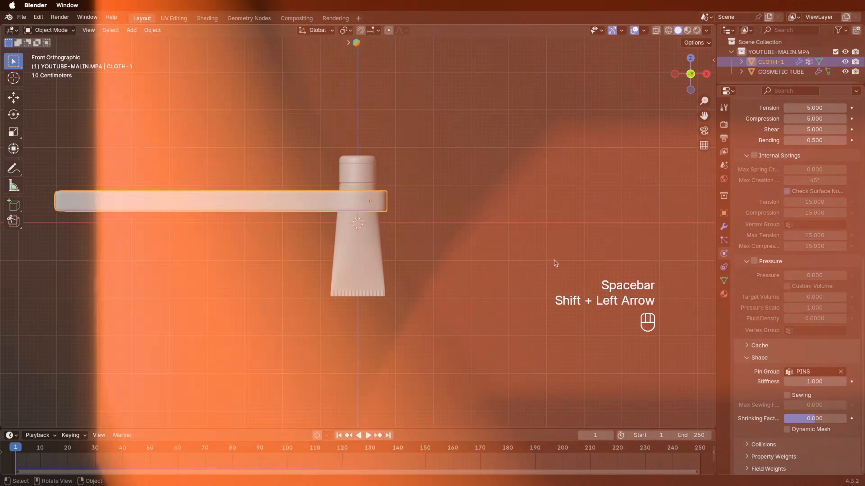
- Set the strip's cloth Gravity field weight to 0 and play the simulation
scroll(555, 263, "up", 3)
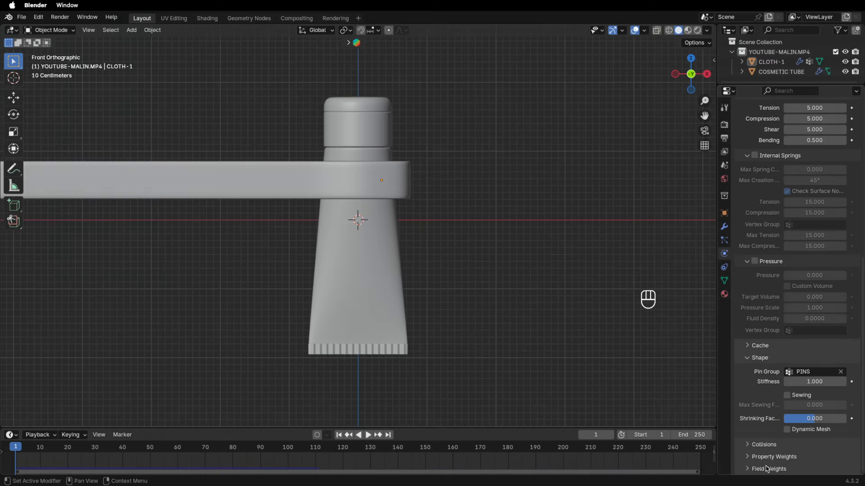
left_click(774, 468)
scroll(732, 461, "down", 10)
left_click(779, 230)
type("0")
key("Return")
key("space")
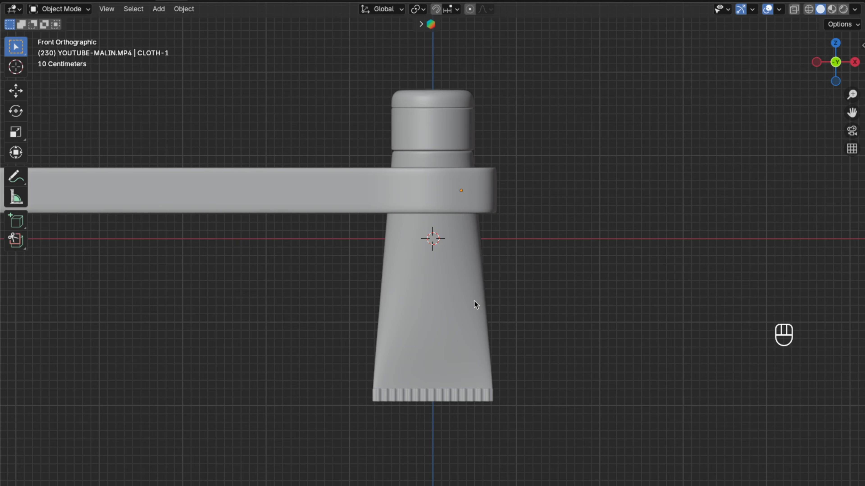
- Add Collision physics to the cosmetic tube and insert a Rotation keyframe for it at frame 1
left_click(467, 303)
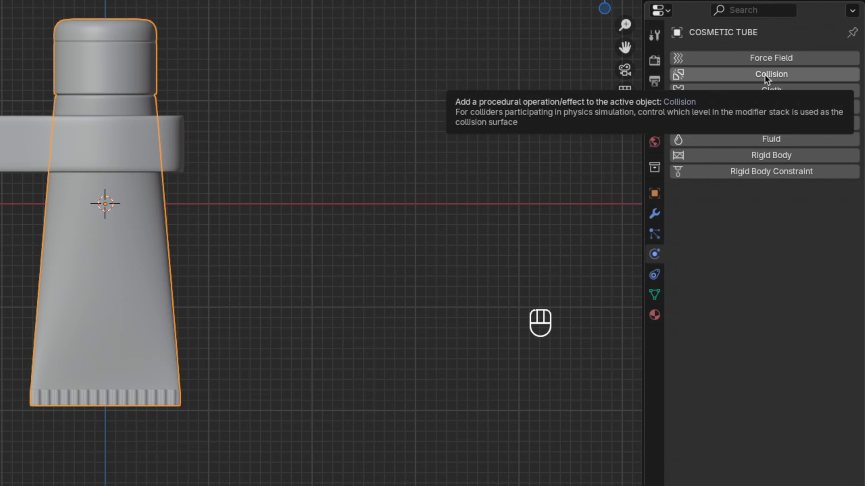
left_click(765, 75)
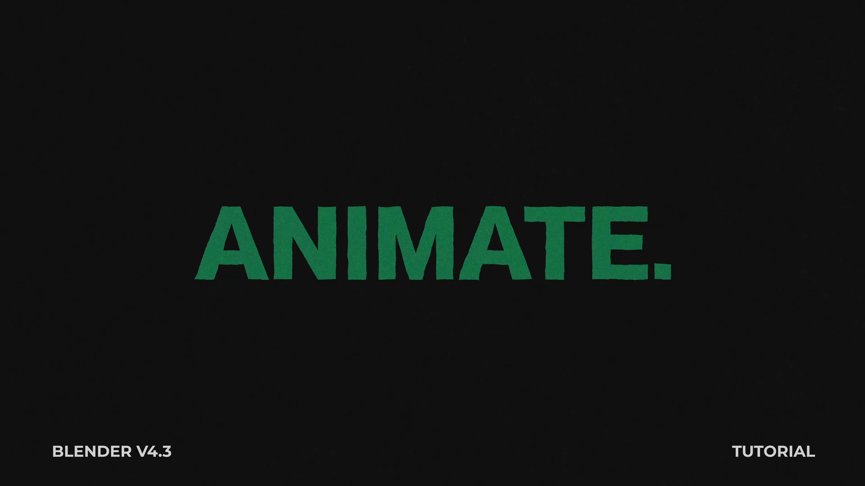
left_click(503, 402)
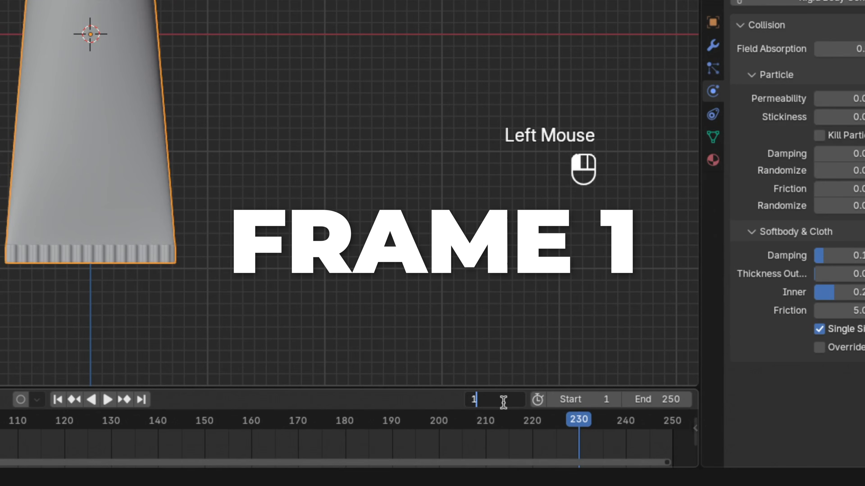
key("Return")
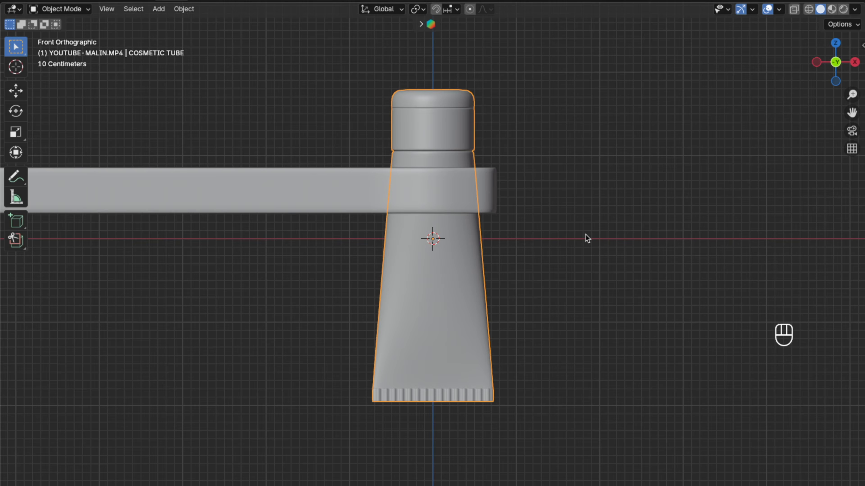
key("k")
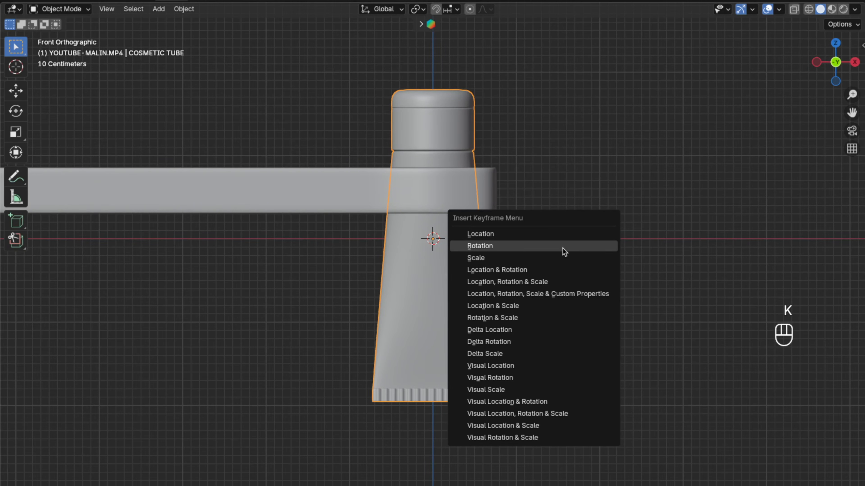
left_click(565, 251)
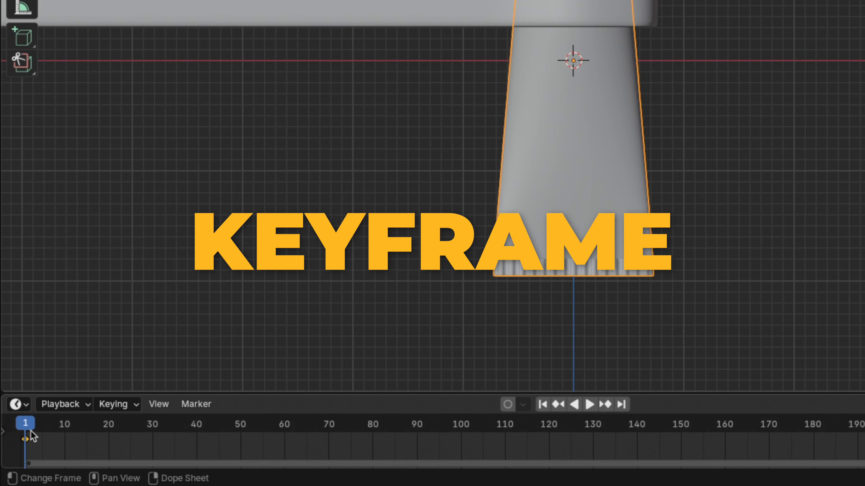
- At frame 30, rotate the cosmetic tube 360° around the global X axis and insert a Rotation keyframe
left_click(499, 401)
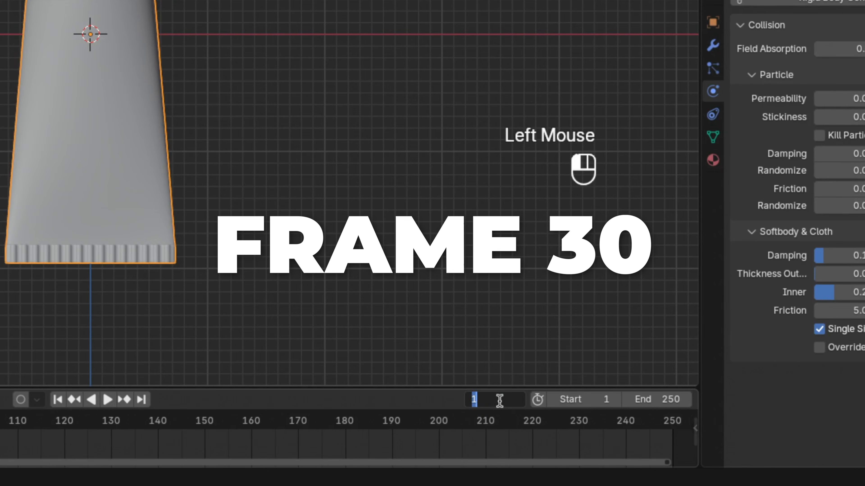
key("Return")
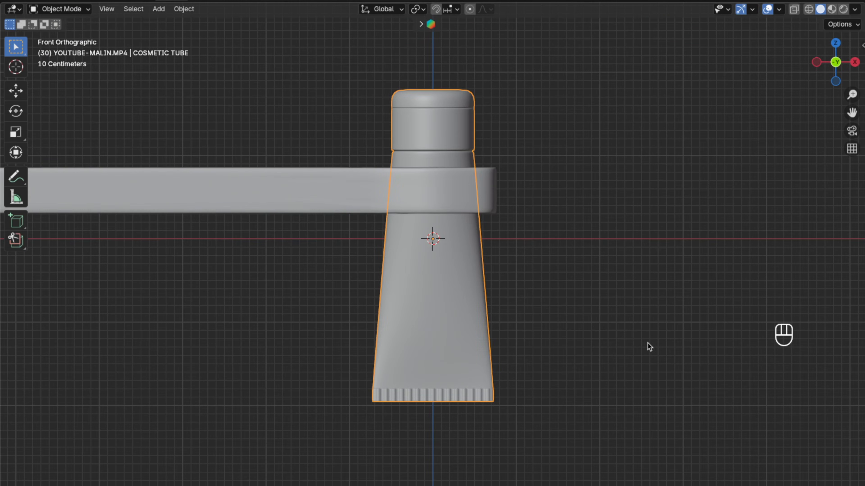
key("r")
key("x")
key("KP_3")
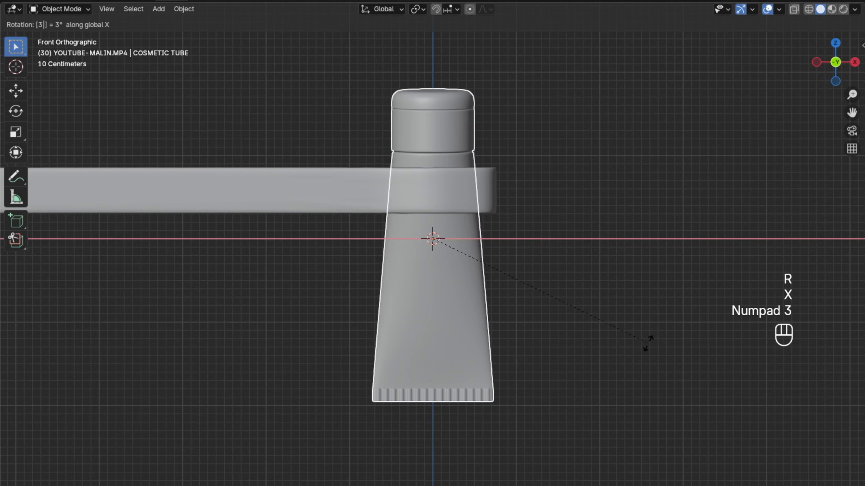
key("KP_6")
key("KP_0")
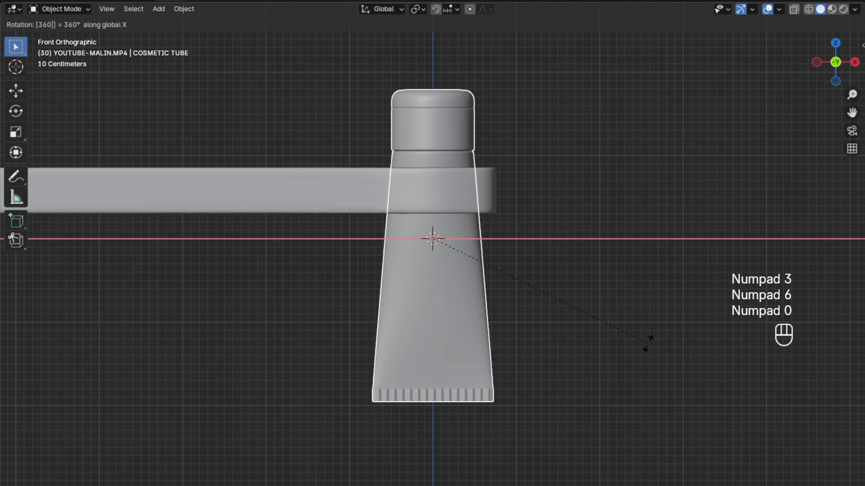
key("Return")
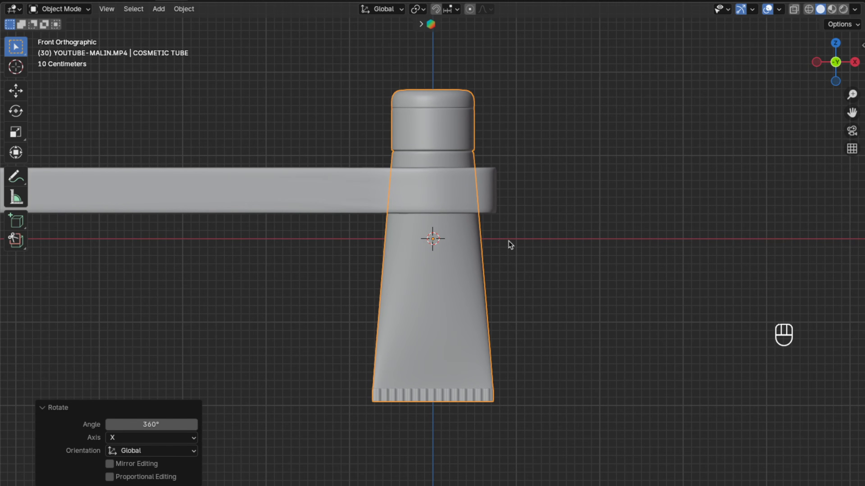
key("k")
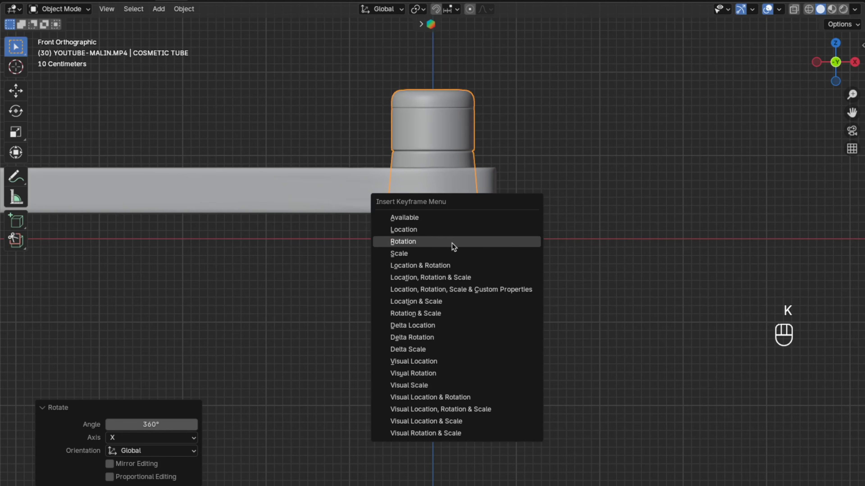
left_click(442, 245)
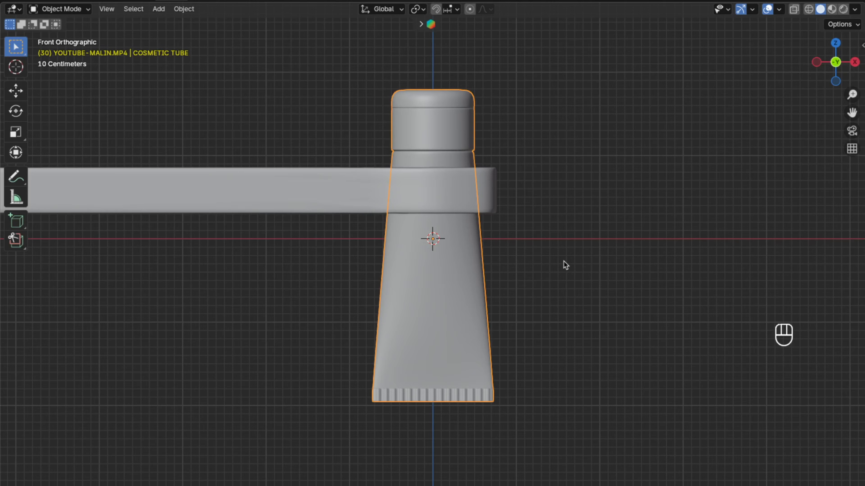
- Play the animation from frame 1 and inspect up close how the cloth wraps around the tube
key("n")
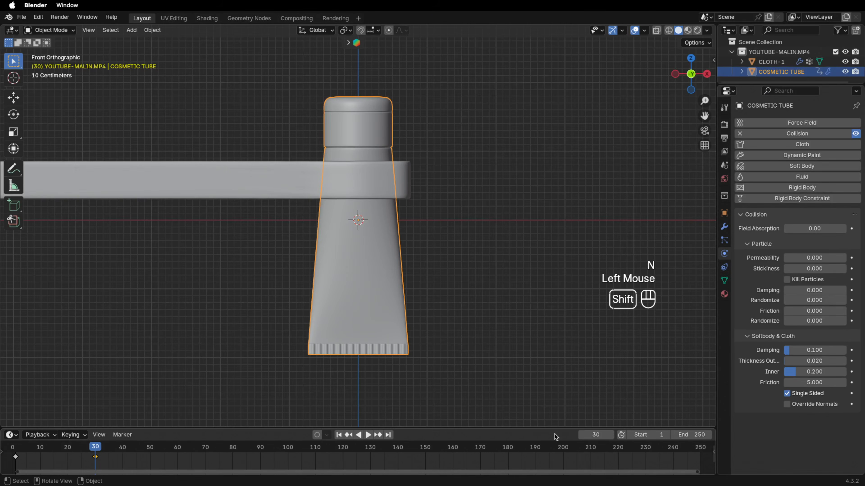
key("shift+Left")
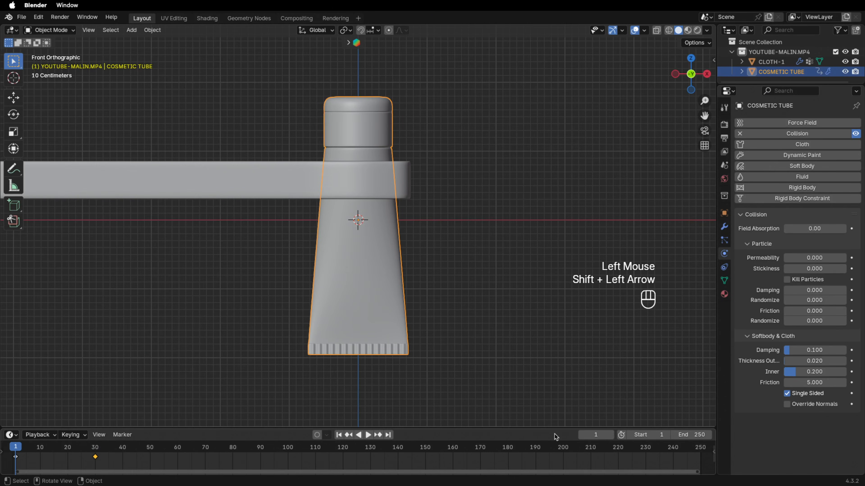
key("space")
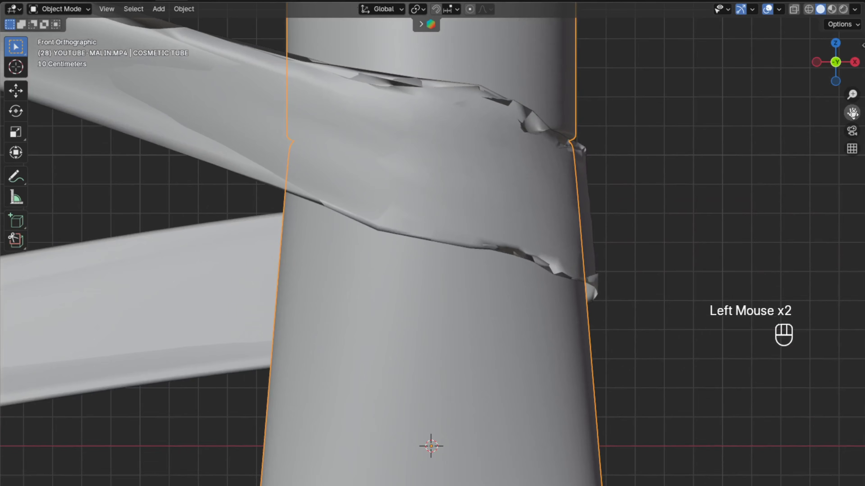
left_click_drag(853, 113, 857, 209)
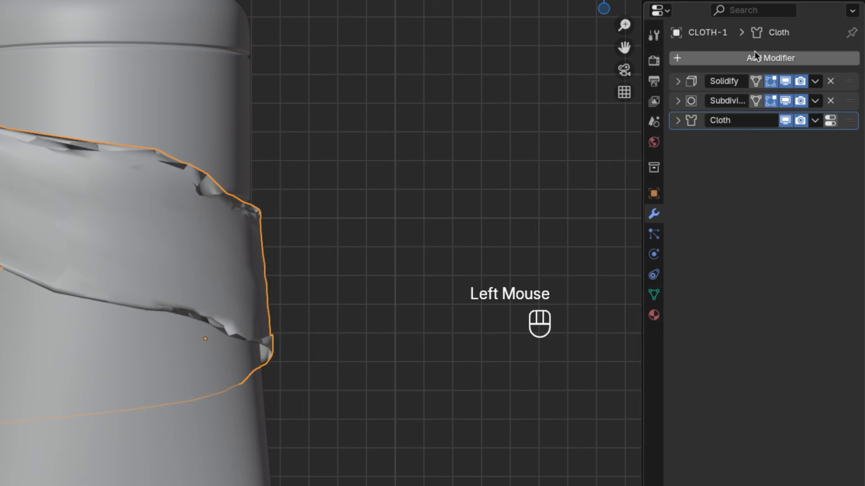
- Add another Subdivision Surface modifier after the strip's Cloth modifier with 2 viewport levels, and play the simulation
left_click(755, 52)
mouse_move(732, 106)
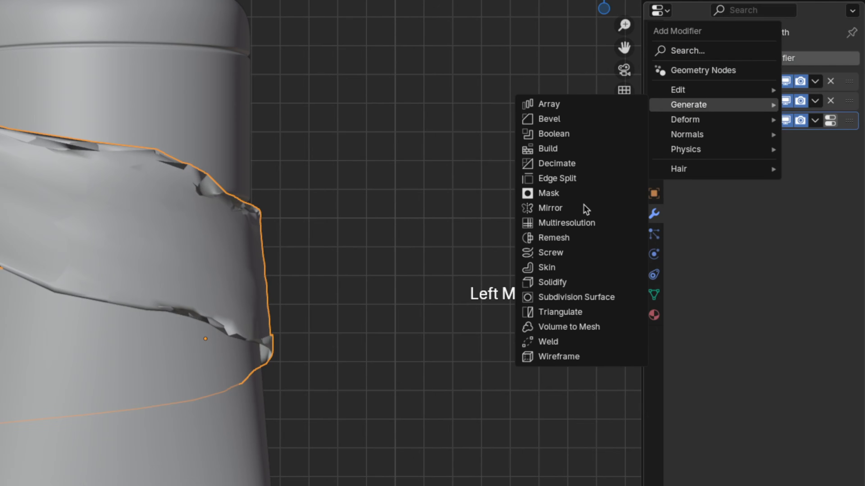
left_click(551, 297)
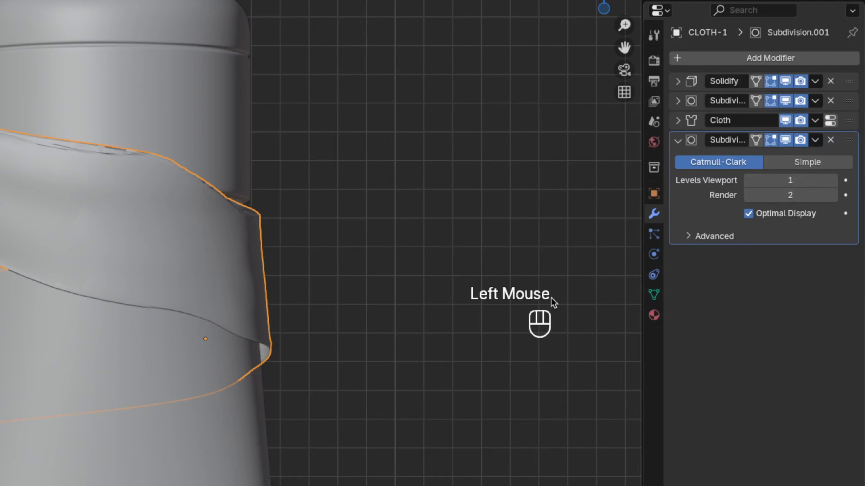
left_click(833, 180)
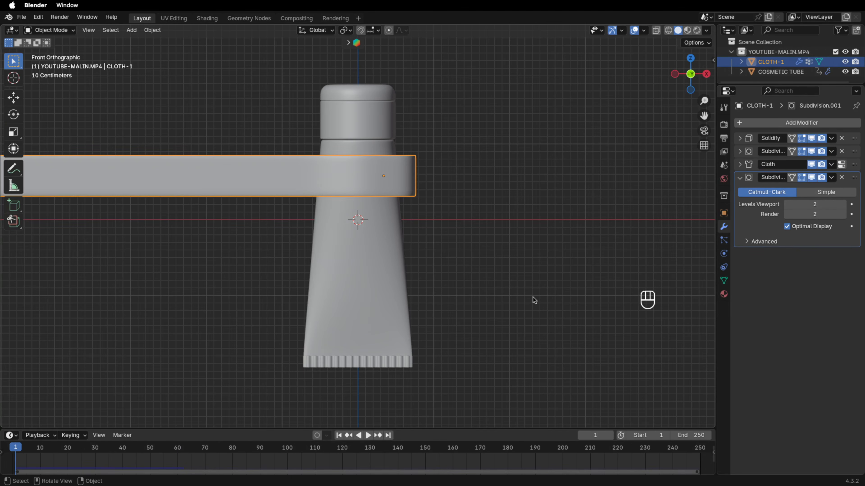
key("space")
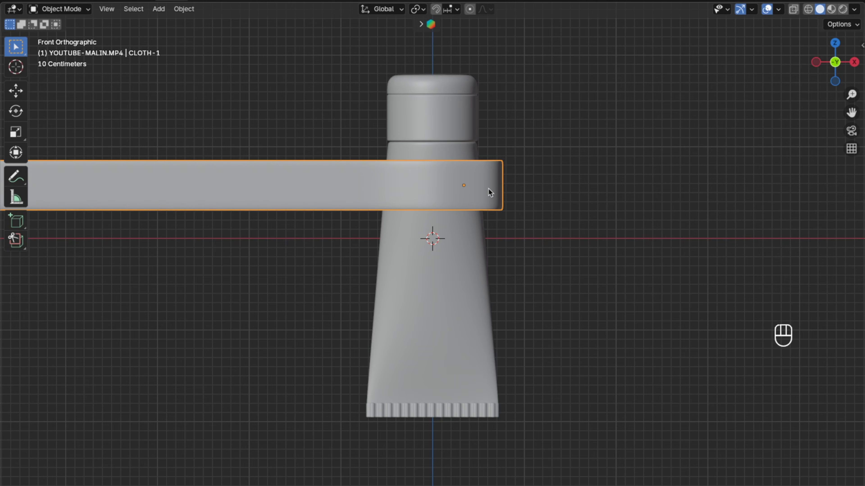
- Duplicate the cloth strip and move the copy -1.16 m along Z
middle_click_drag(489, 188, 488, 189, "shift")
key("shift+d")
key("g")
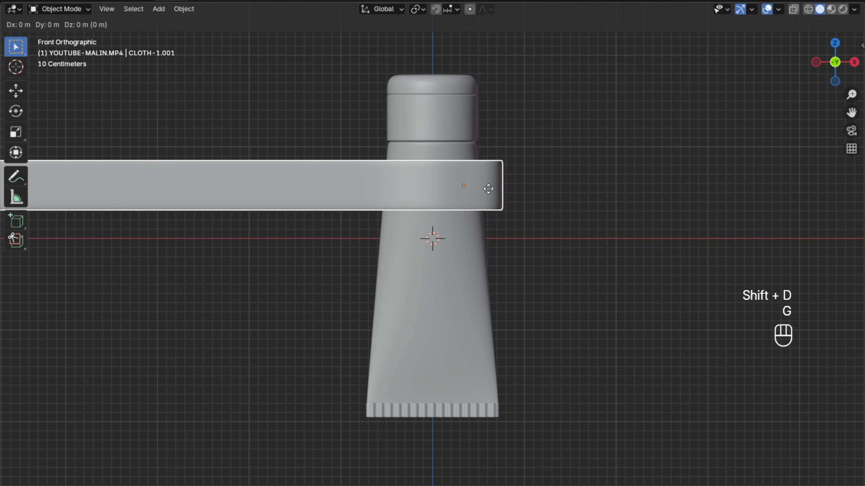
type("z-1.16")
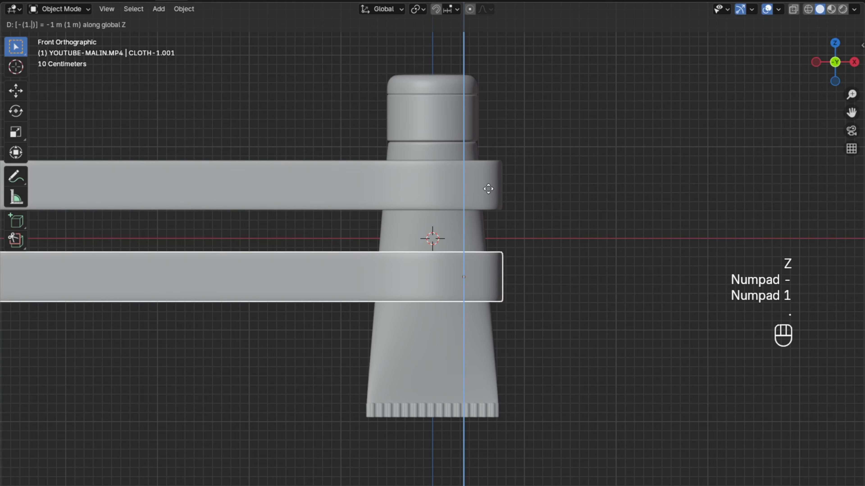
key("Return")
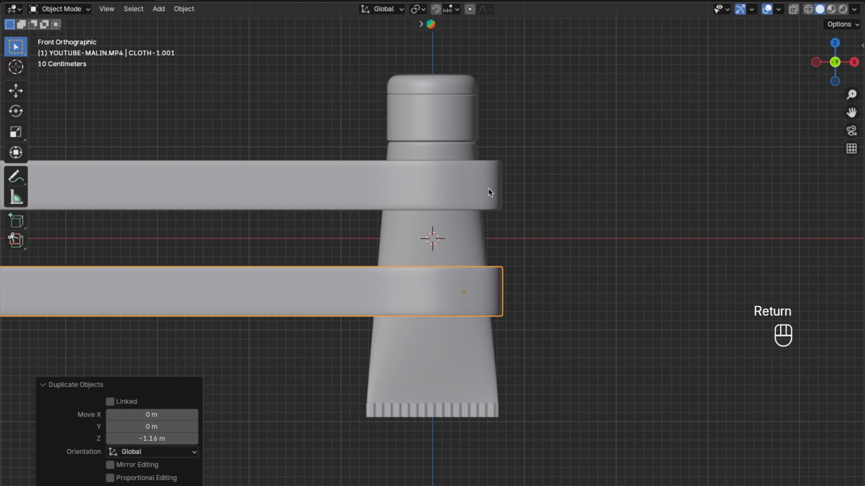
- Rotate the duplicated strip 180° around the global Z axis
key("r")
type("z")
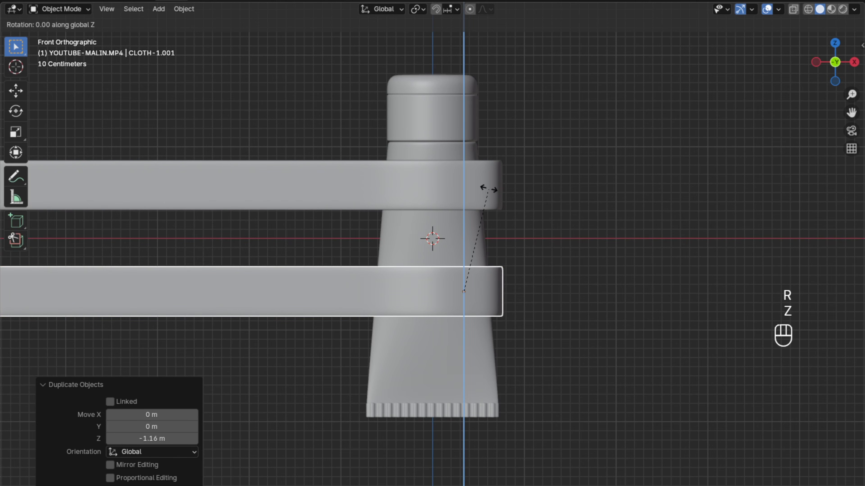
type("180")
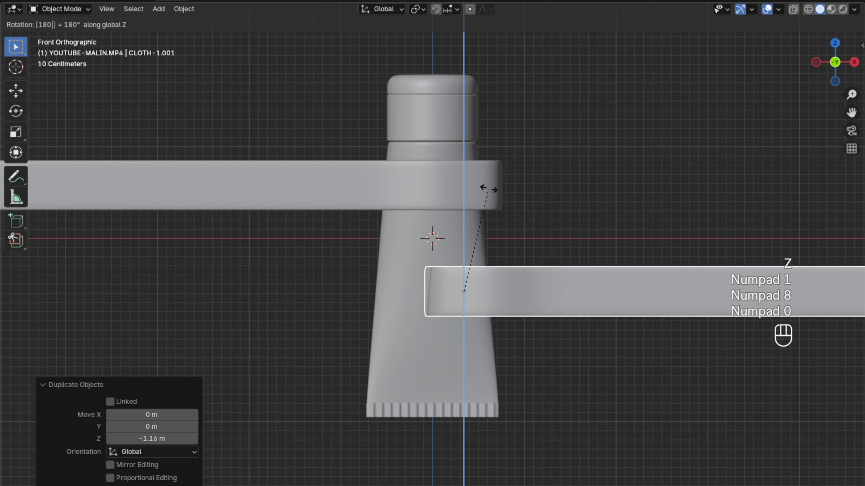
key("Return")
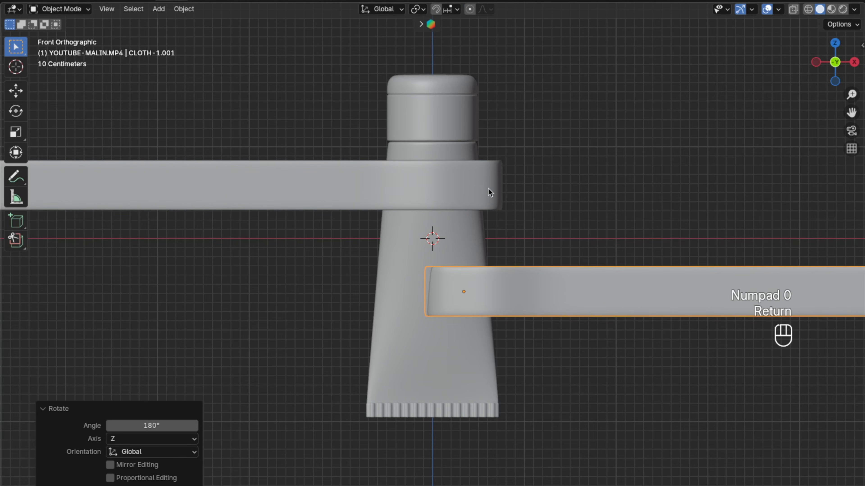
- Move the duplicated strip -0.68 m along X so that it loops around the tube
key("g")
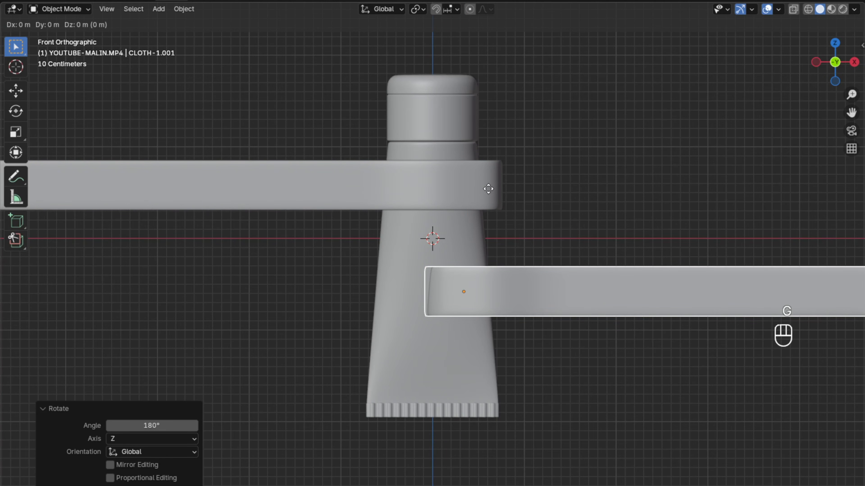
key("x")
key("KP_Subtract")
key("KP_0")
key("KP_Decimal")
key("KP_6")
key("KP_8")
key("Return")
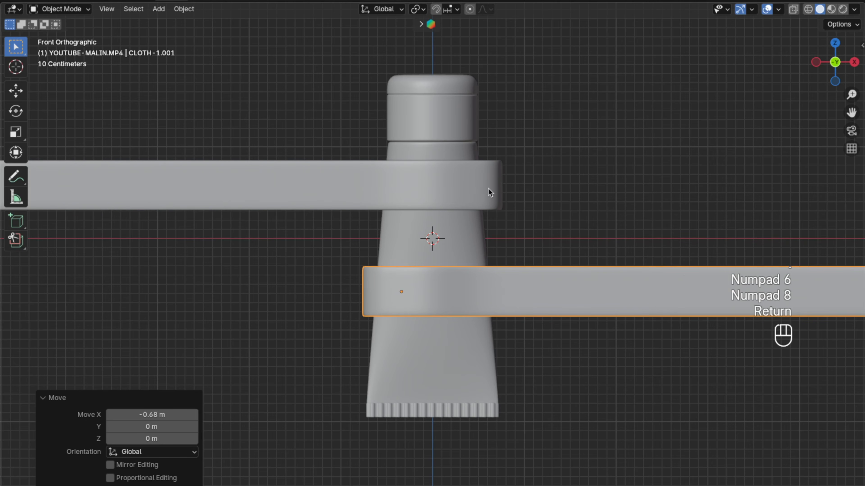
- Move both cloth strips together -0.1 m along Z
left_click(489, 188, "shift")
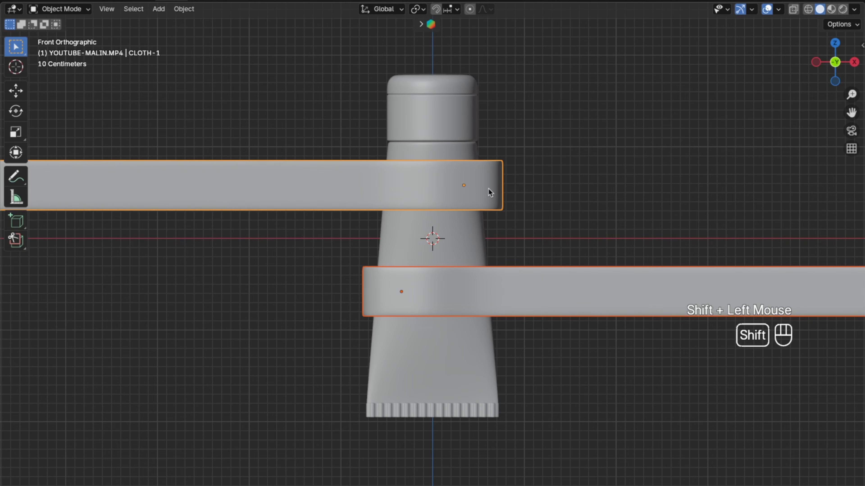
key("g")
key("z")
key("KP_Subtract")
key("KP_0")
key("KP_Decimal")
key("KP_1")
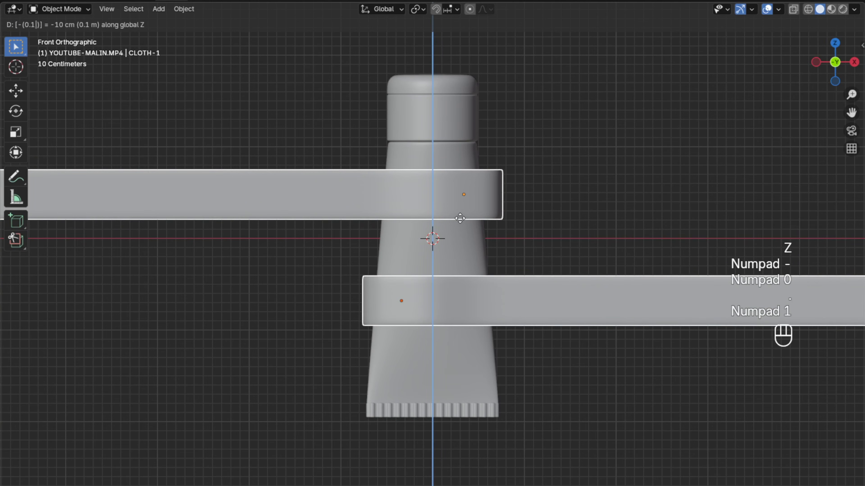
key("Return")
- Rename the lower cloth strip as CLOTH-2
left_click(486, 299)
key("F2")
type("CLOTH")
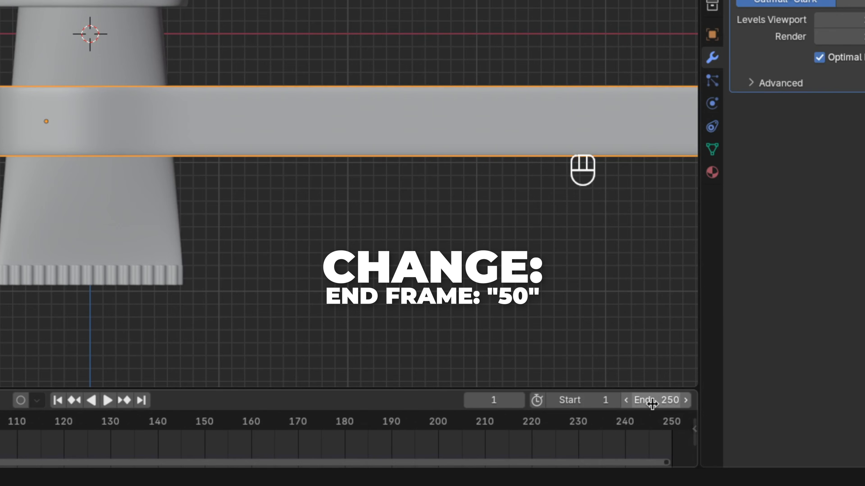
- Set the scene's end frame to 50
left_click(654, 400)
type("50")
key("Return")
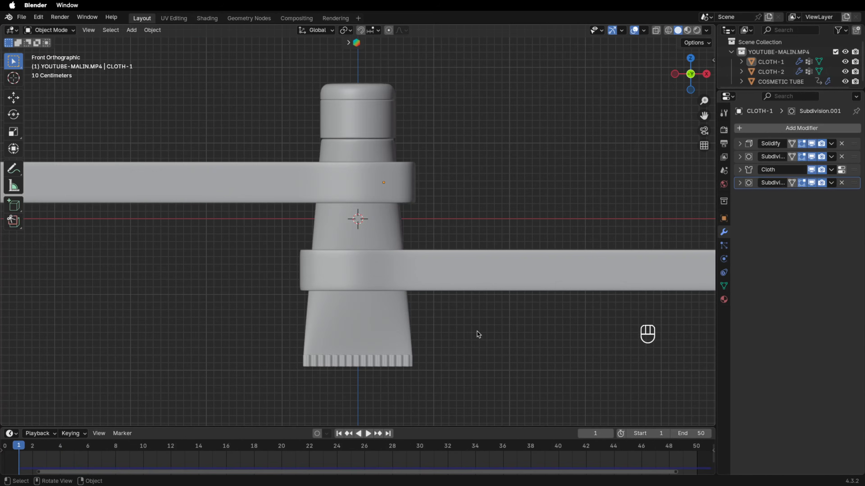
- Preview the animation to frame 15, then set CLOTH-1's cloth cache end frame to 50 and bake its simulation
key("space")
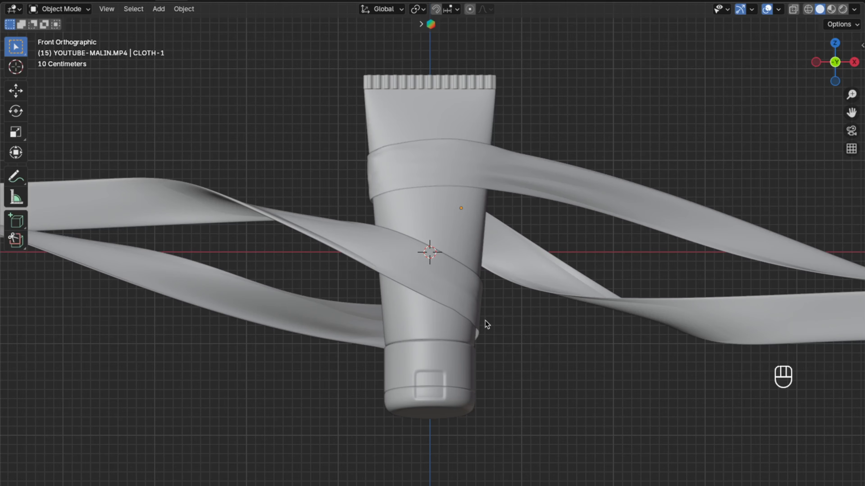
left_click(462, 291)
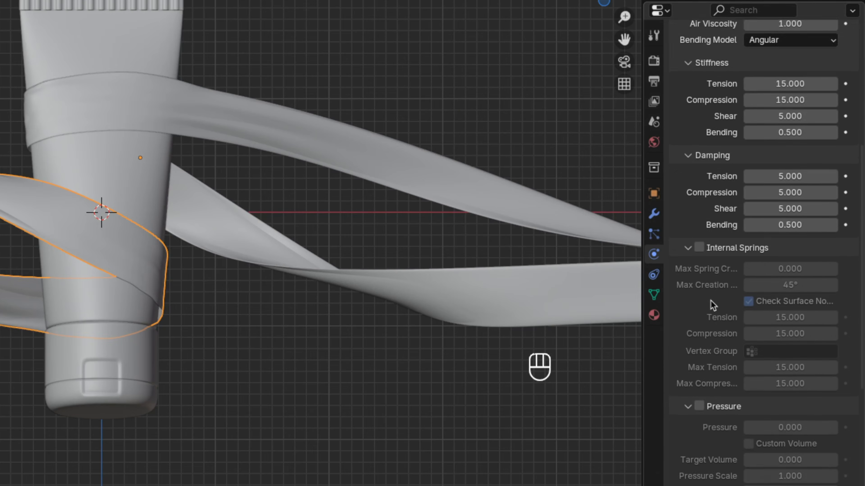
scroll(712, 303, "down", 15)
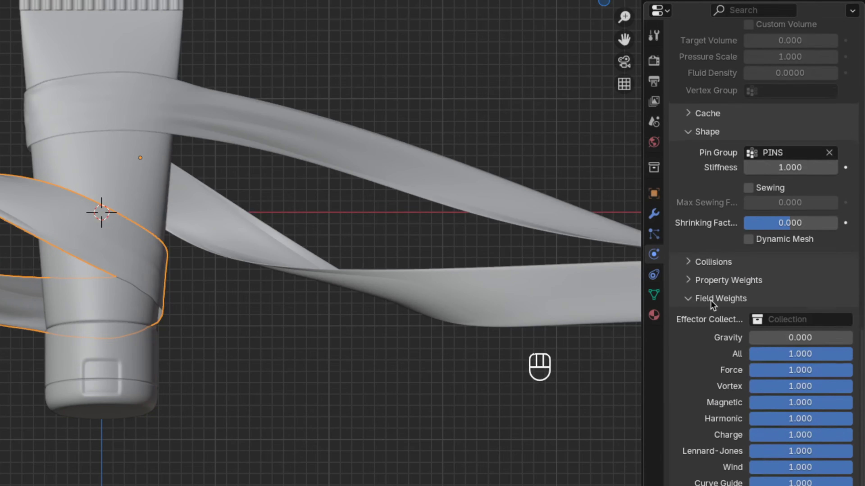
left_click(718, 195)
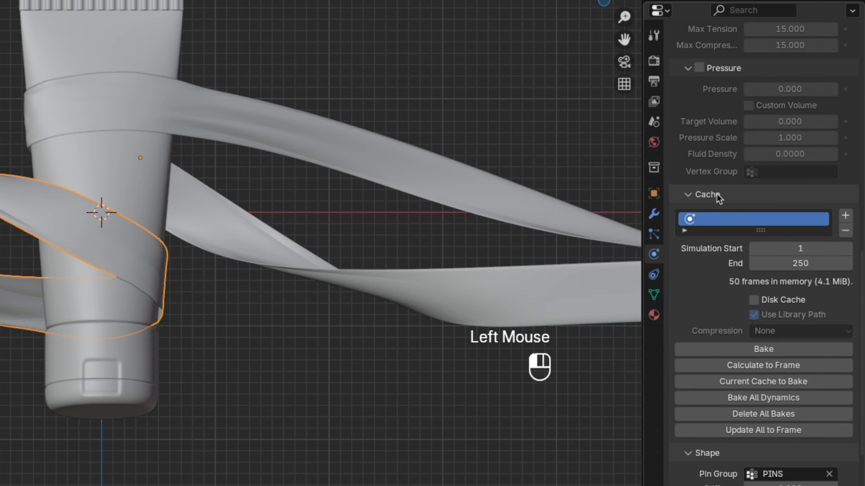
scroll(794, 191, "down", 4)
left_click(798, 184)
type("50")
key("Return")
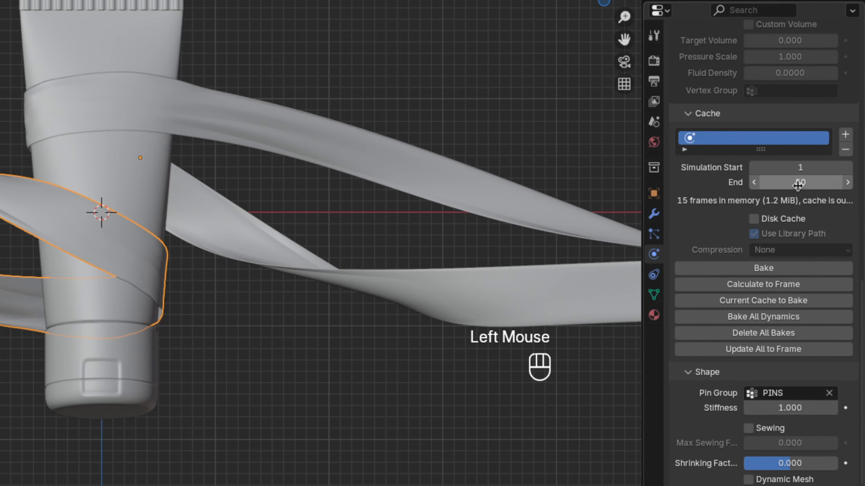
left_click(742, 272)
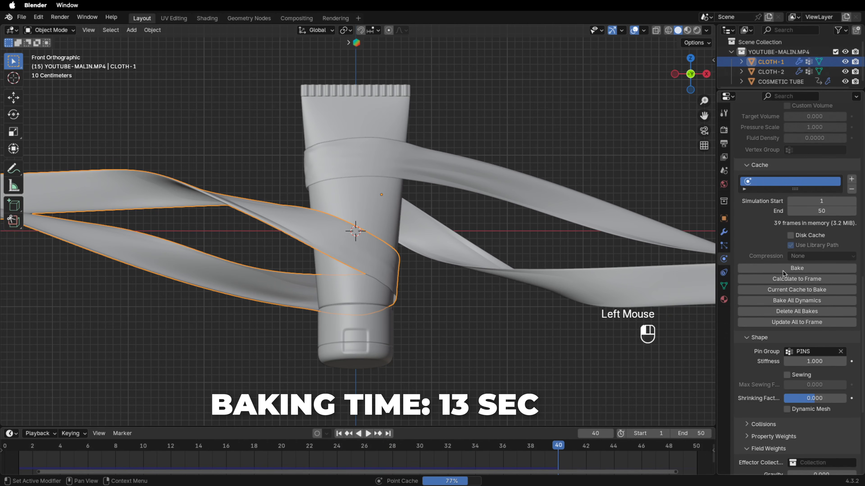
- Set CLOTH-2's cloth cache end frame to 50 and bake its simulation
left_click(457, 255)
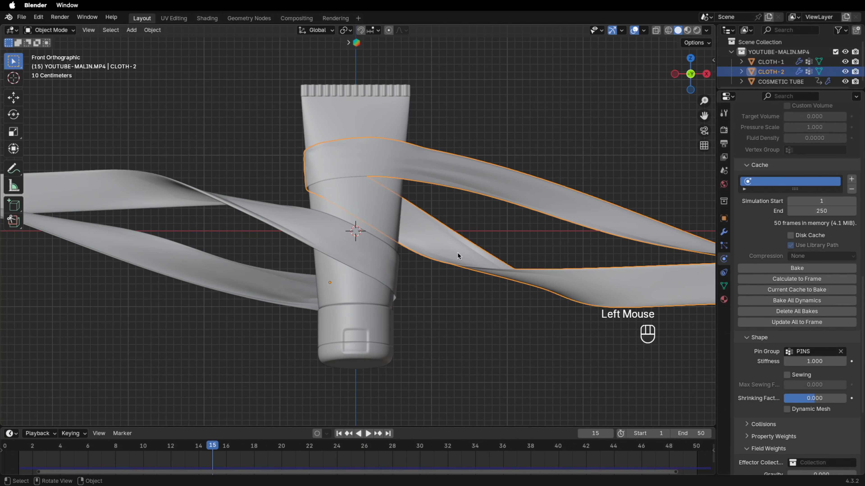
double_click(821, 211)
type("50")
key("Return")
left_click(827, 279)
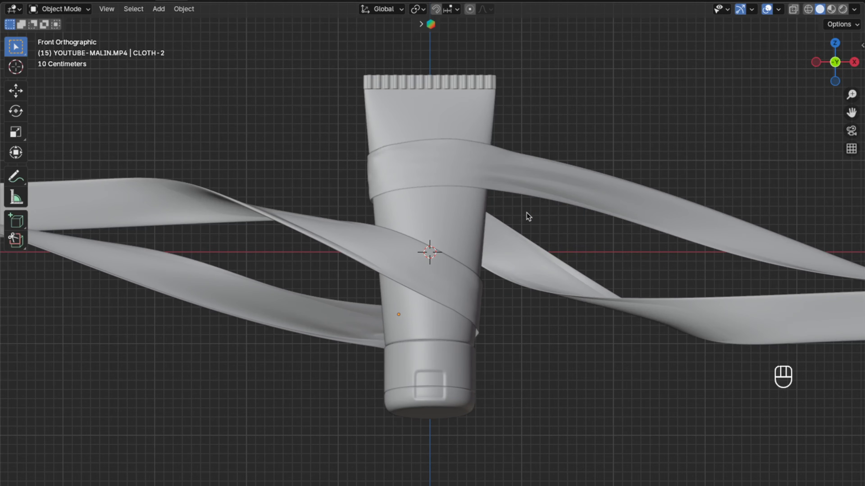
- Show the viewport in Rendered shading and set the render engine to Cycles with GPU Compute as the device
key("z")
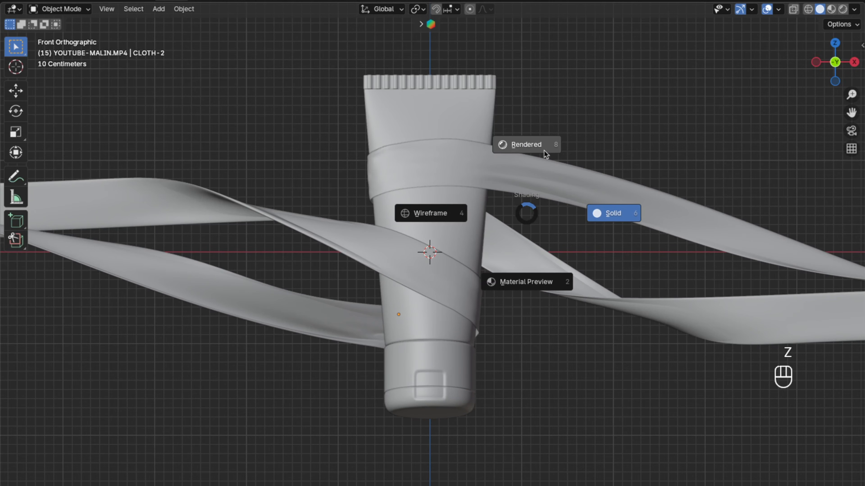
left_click(527, 149)
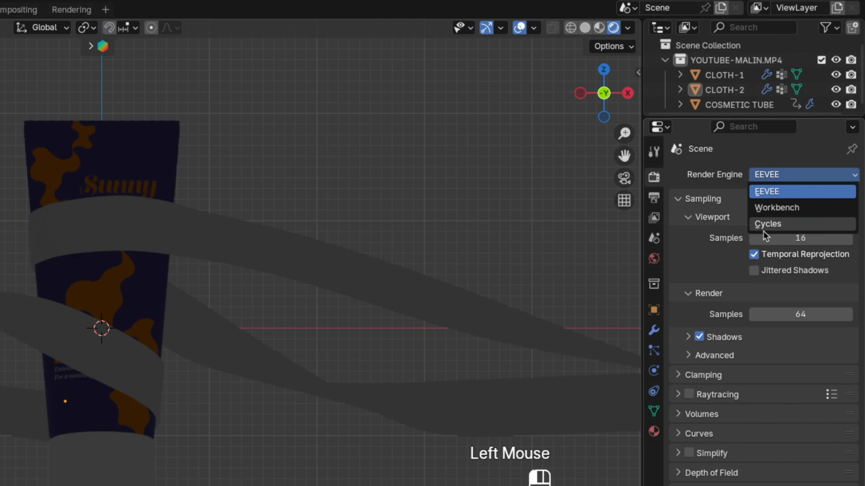
left_click(776, 224)
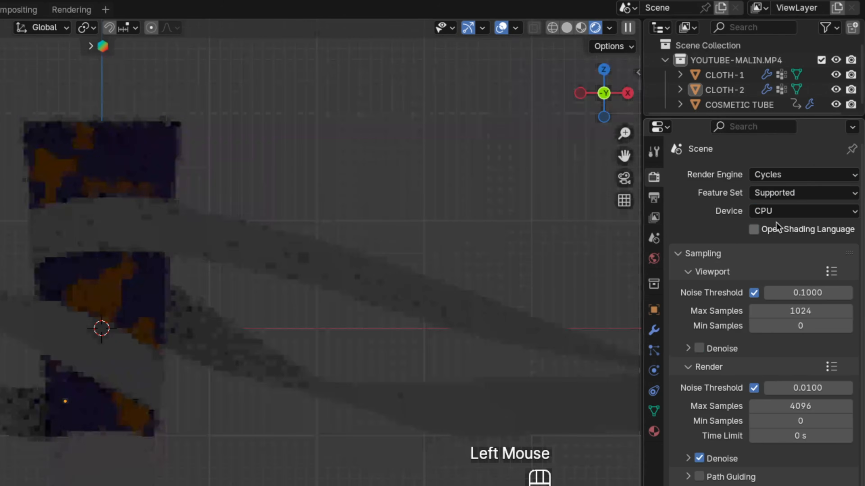
left_click(789, 213)
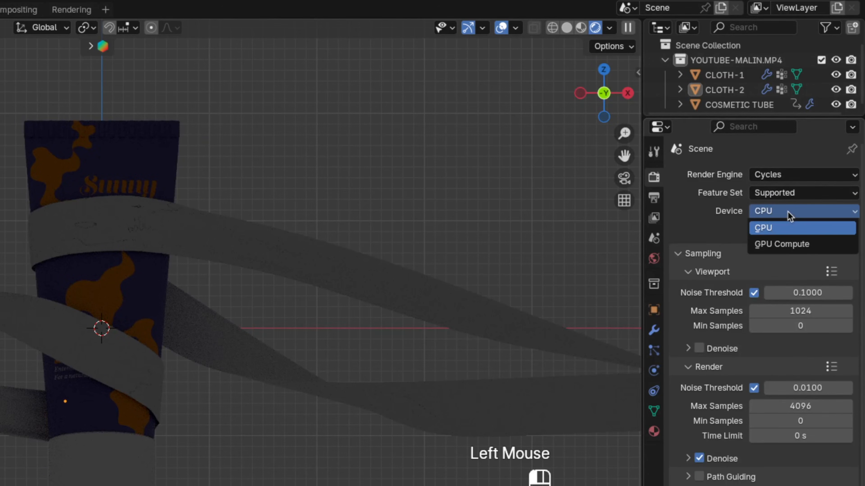
left_click(777, 245)
- Set the final render's noise threshold to 0.1 and its maximum samples to 300
left_click(803, 388)
type("0")
key("Return")
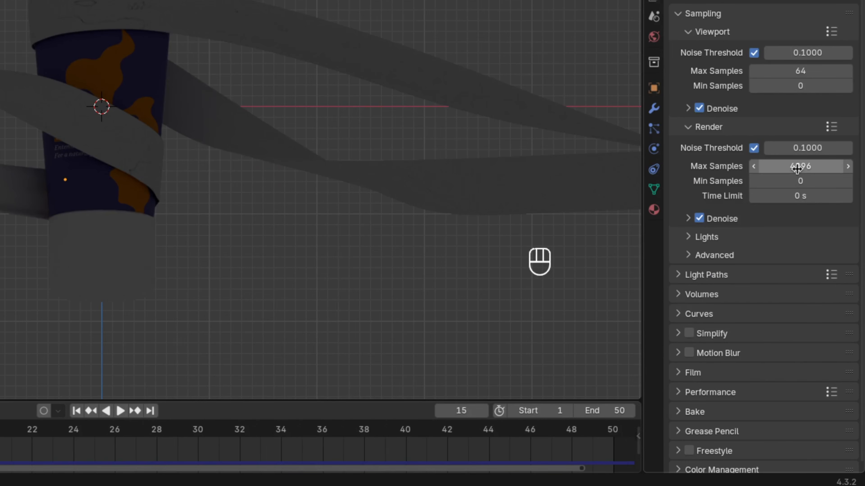
left_click(798, 235)
type("300")
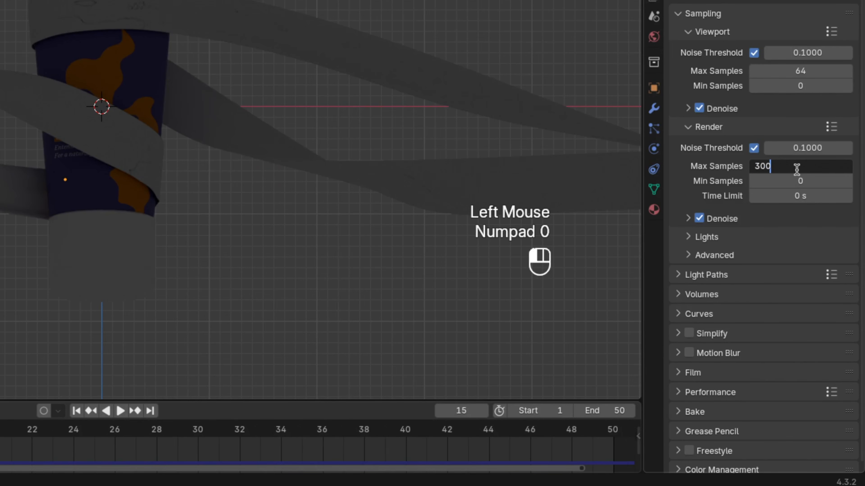
key("Return")
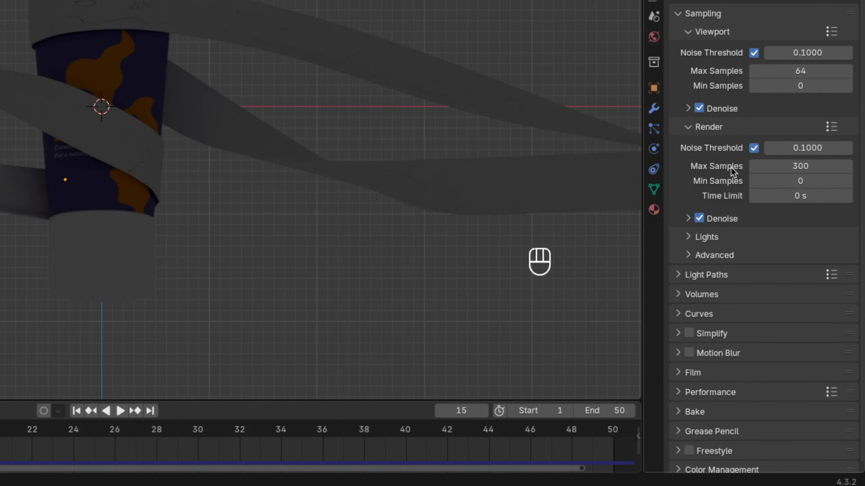
- Enable a transparent film background and motion blur for the render
scroll(711, 367, "down", 1)
left_click(711, 366)
scroll(711, 367, "down", 8)
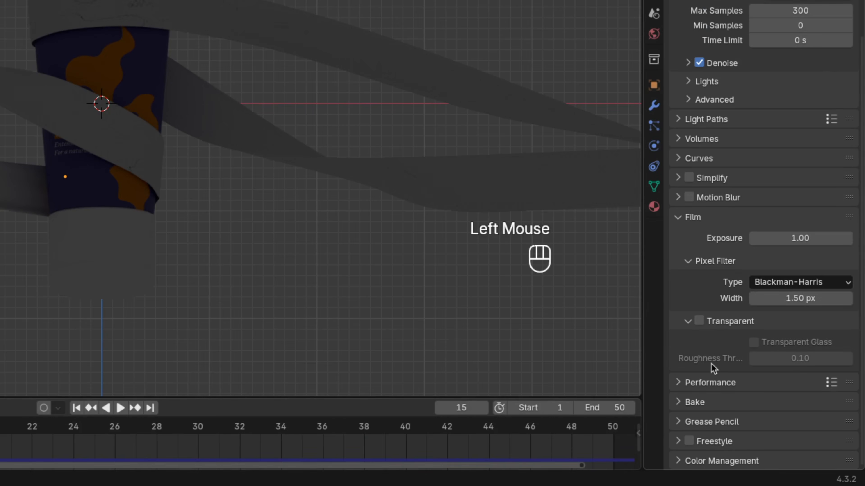
left_click(698, 321)
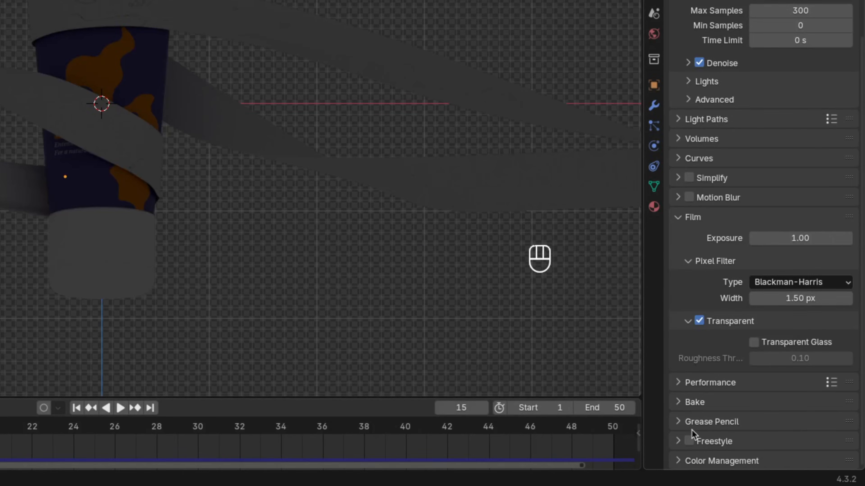
left_click(689, 197)
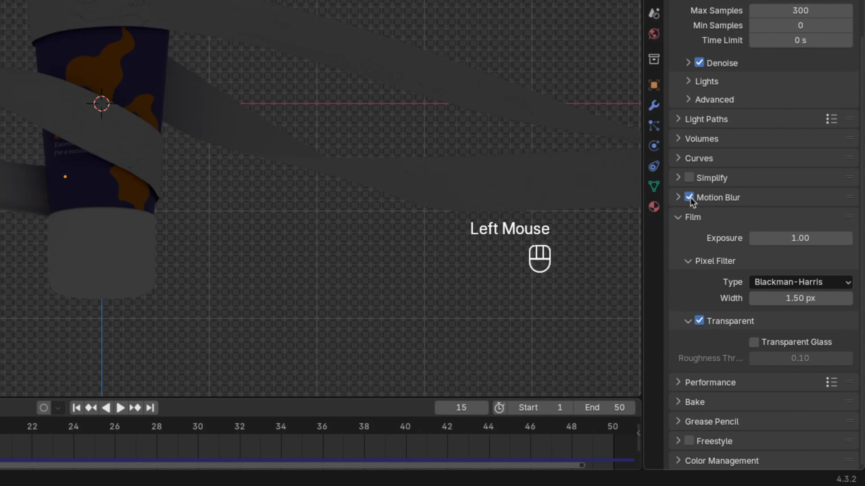
- Change the Look preset in the scene's color management settings
left_click(715, 460)
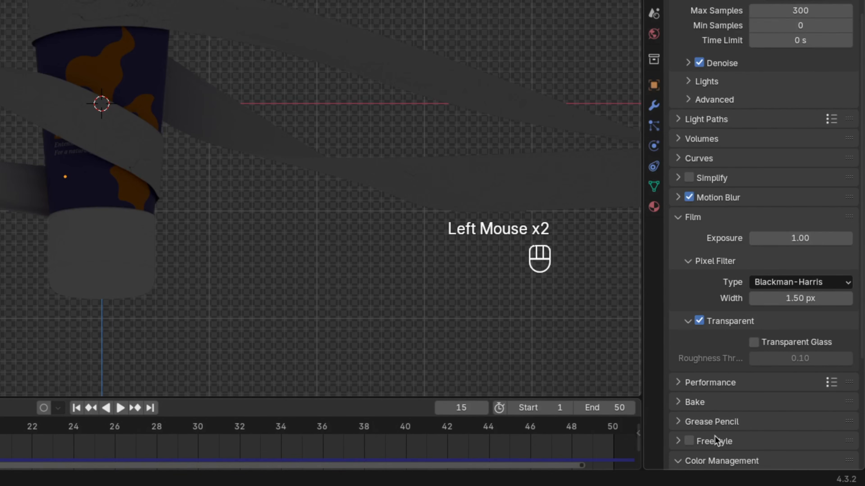
scroll(715, 436, "down", 6)
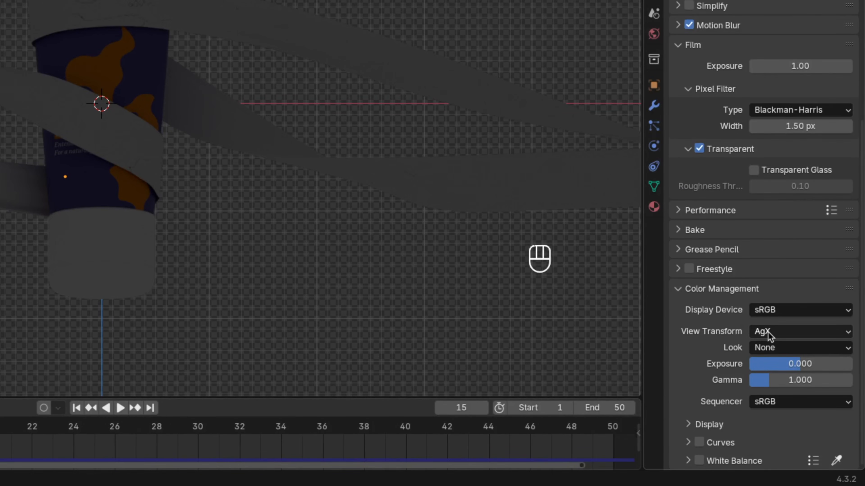
left_click(787, 348)
left_click(758, 246)
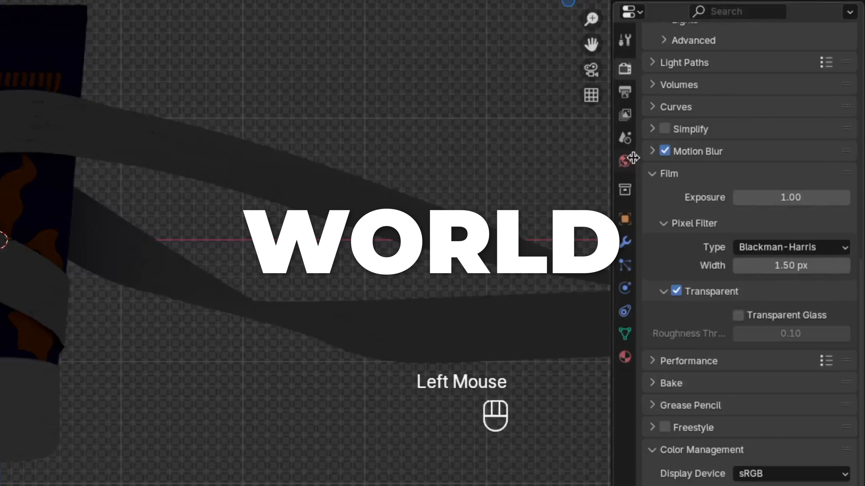
- Light the world with an Environment Texture using brown_photostudio_02_4k.exr from the BLENDER-HDRI folder
left_click(627, 162)
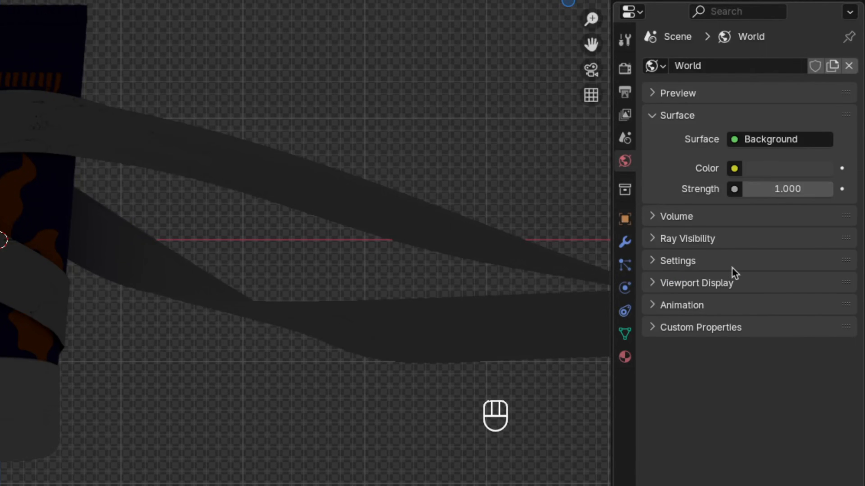
left_click(734, 169)
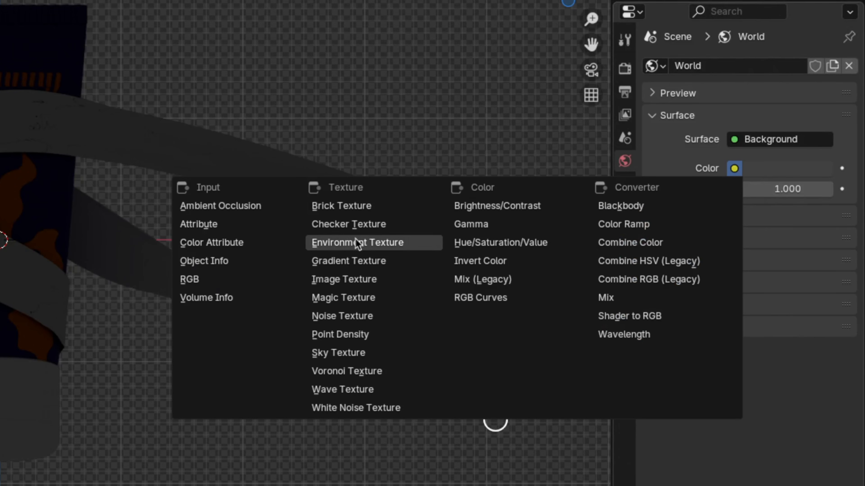
left_click(381, 248)
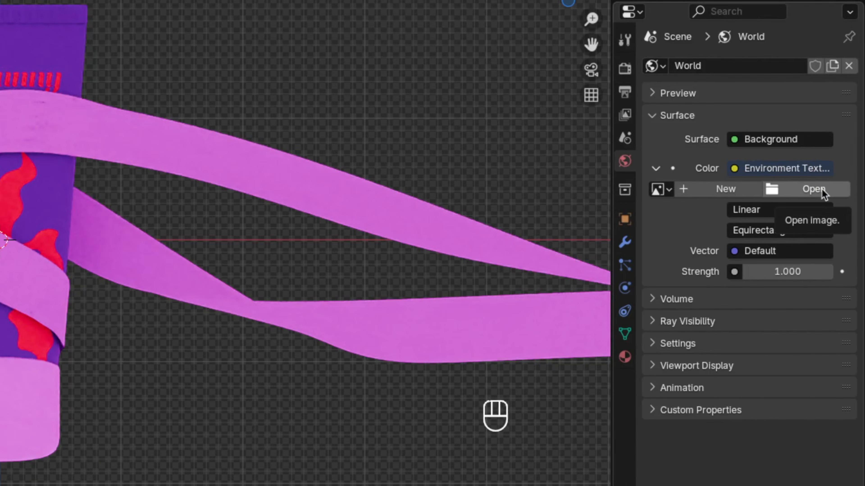
left_click(840, 203)
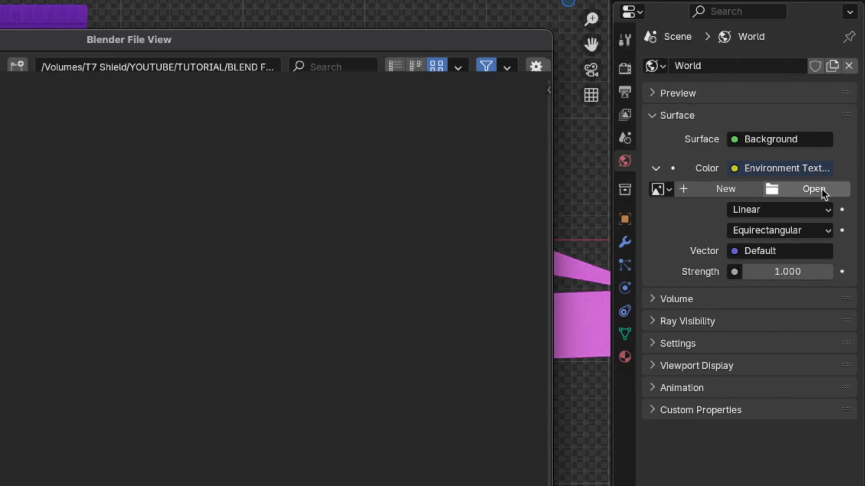
left_click(708, 126)
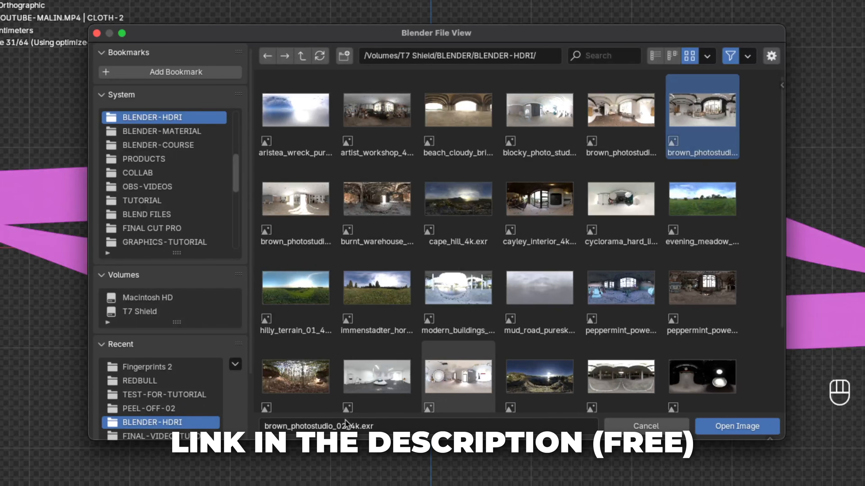
left_click(741, 431)
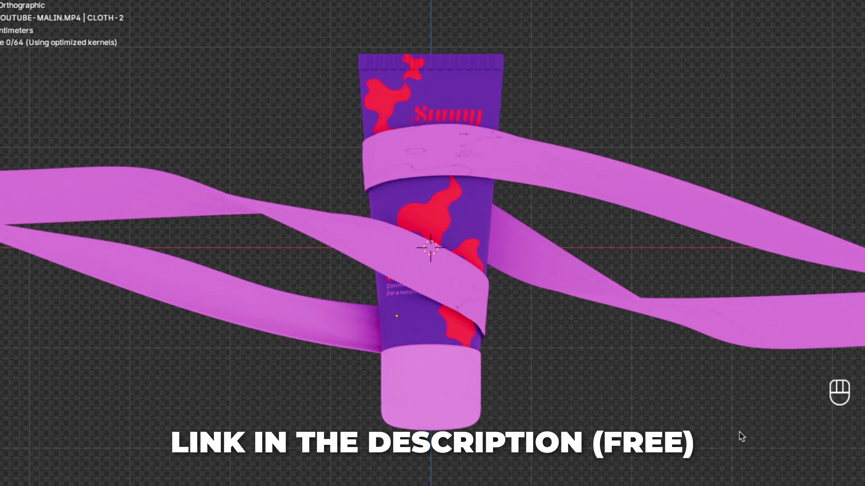
- Create a new material for CLOTH-1 in the Shader Editor and name it CLOTH
left_click(803, 332)
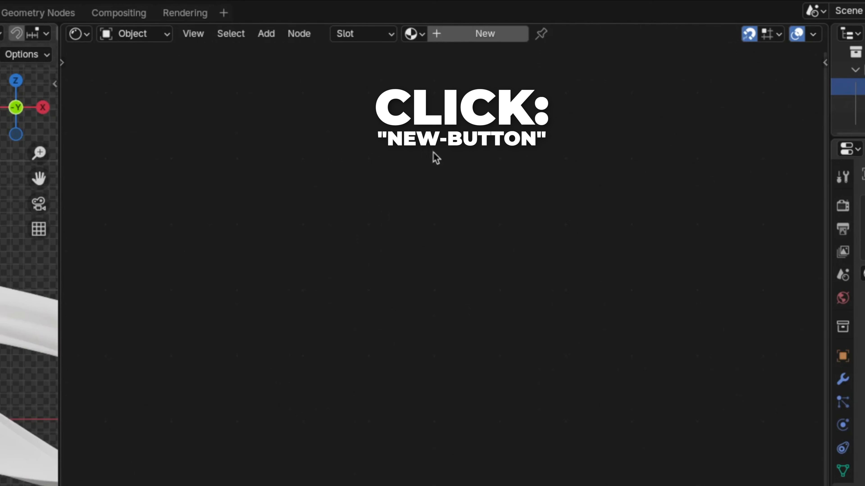
left_click(488, 38)
double_click(546, 33)
key("BackSpace")
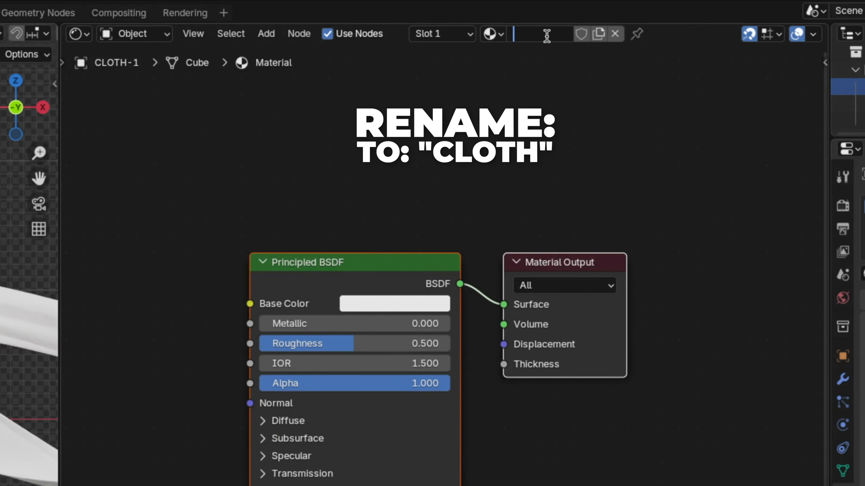
type("CLOTH")
key("Return")
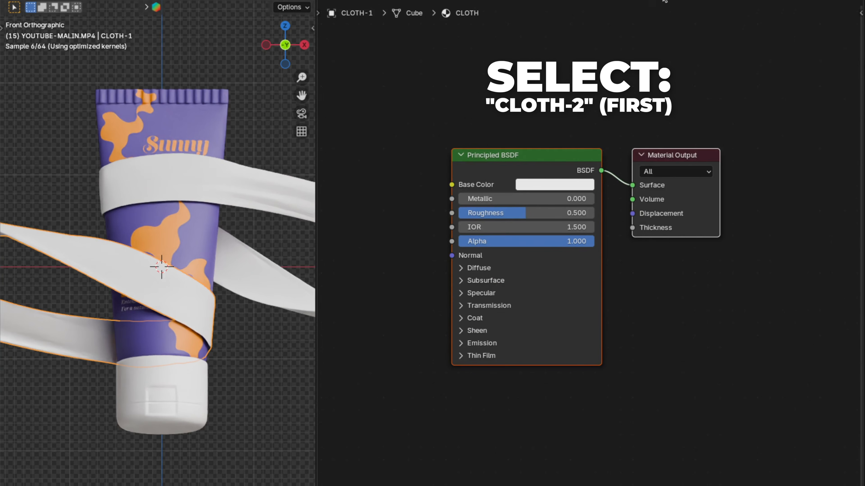
- Link the CLOTH material from CLOTH-1 to CLOTH-2 and select CLOTH-2 to check it
left_click(258, 202)
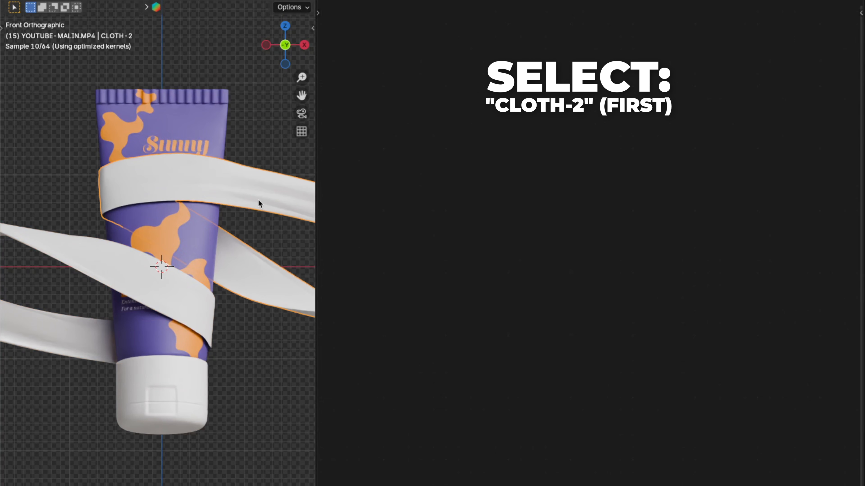
left_click(110, 274, "shift")
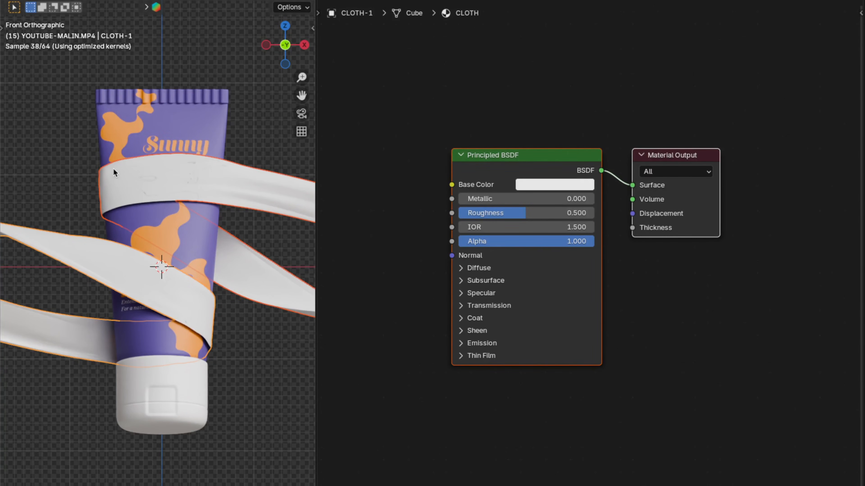
key("ctrl+l")
mouse_move(199, 186)
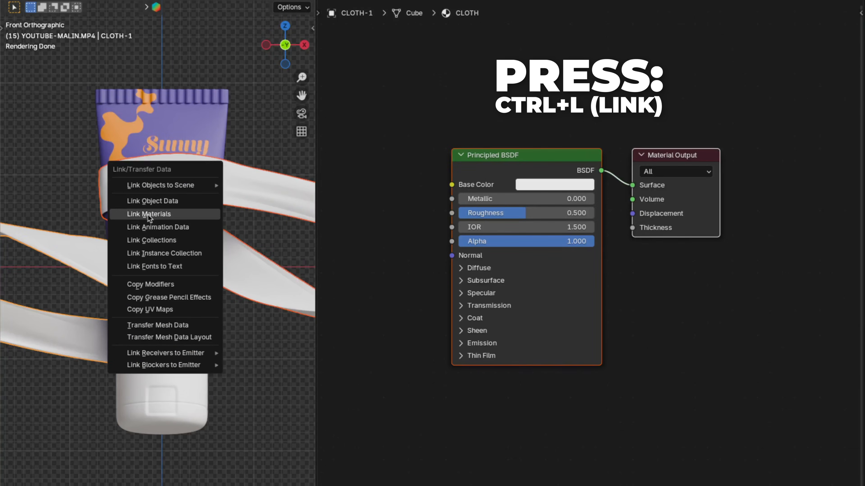
left_click(148, 213)
left_click(243, 184)
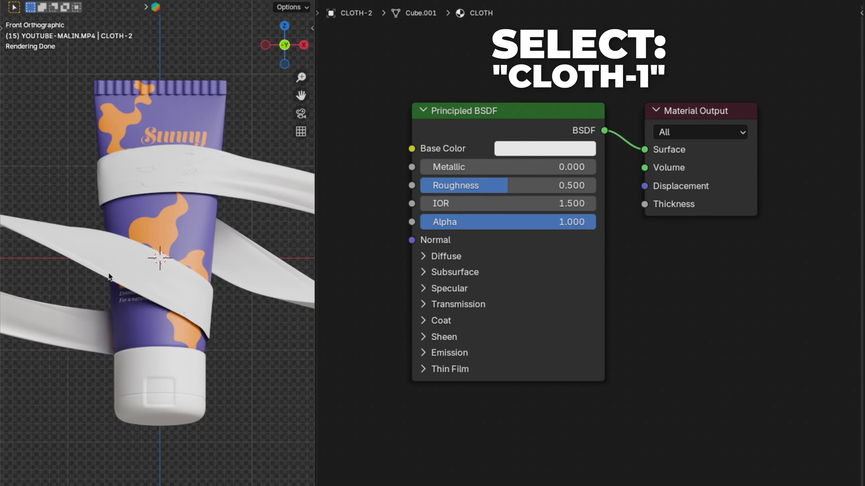
- Set the CLOTH material's base color to hex EFBB81 with CLOTH-1 selected
left_click(108, 274)
left_click(549, 149)
left_click(554, 404)
key("BackSpace")
type("EFBB81")
key("Return")
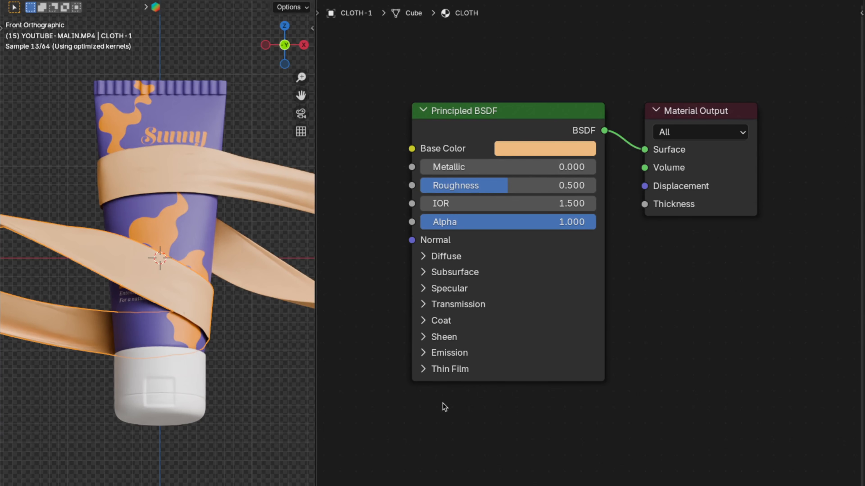
- Set the CLOTH material's transmission weight to 0.897 and roughness to 0.6, and save the file
left_click(459, 304)
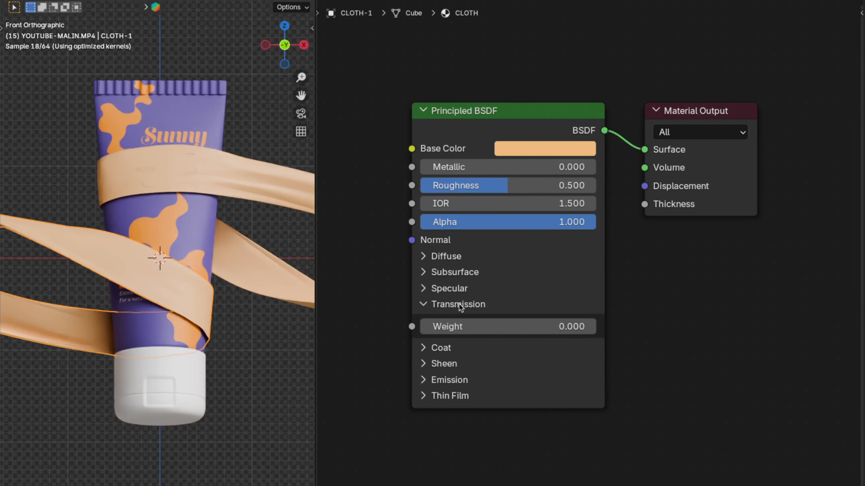
left_click(469, 327)
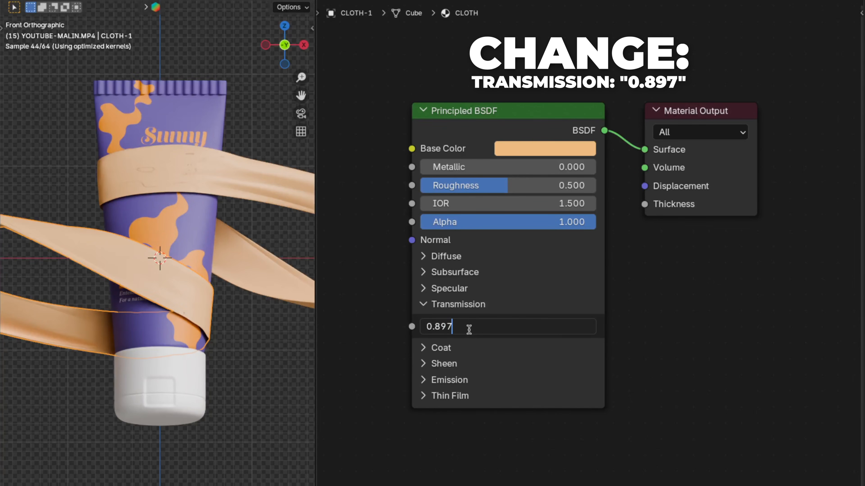
key("Return")
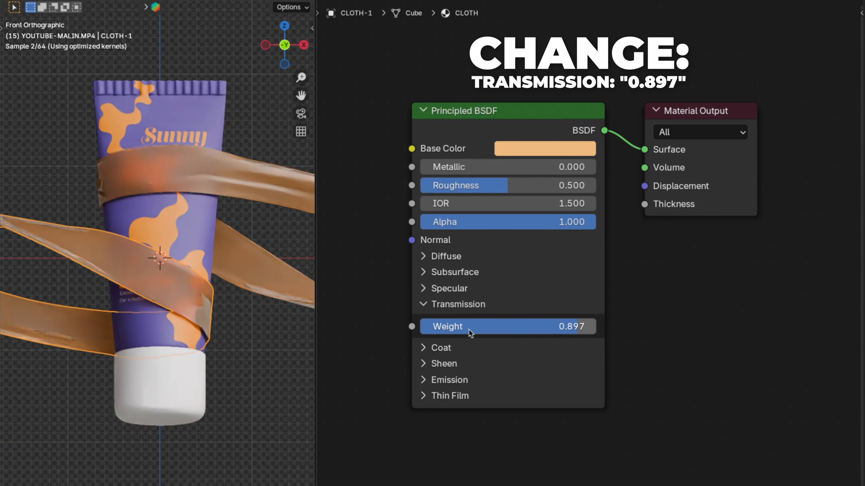
left_click(547, 184)
type("0.6")
key("Return")
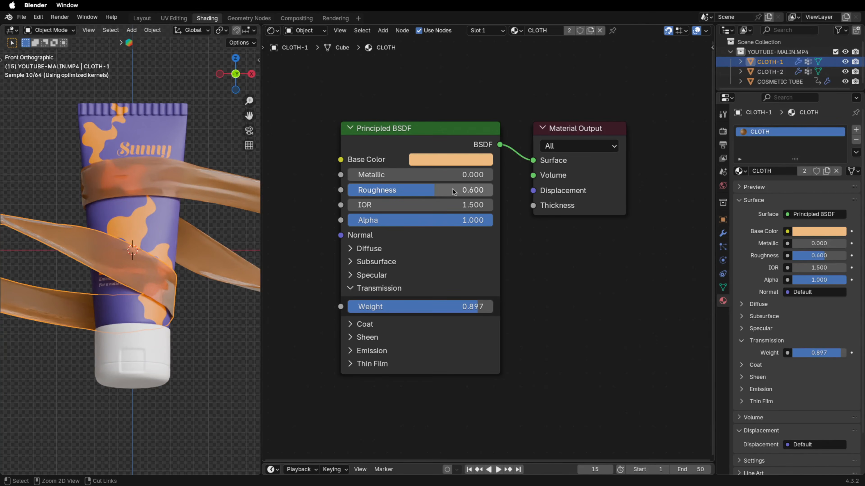
key("ctrl+s")
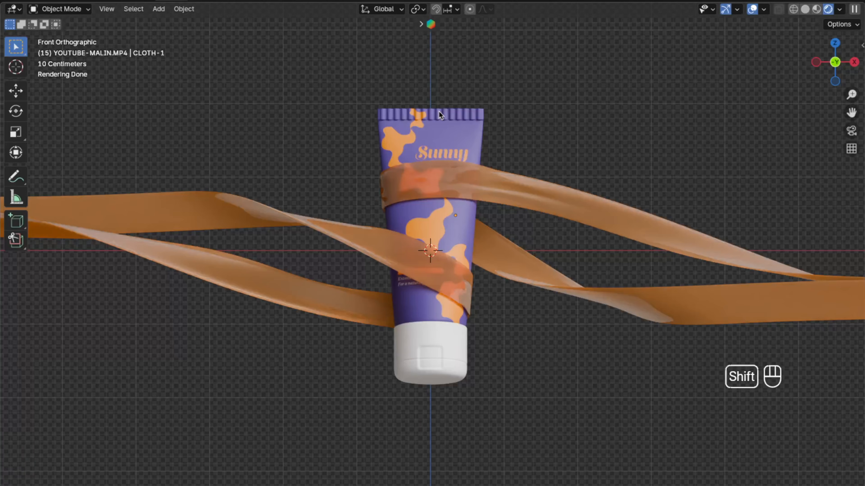
- Add a camera, move it -23 m along the global Y axis and look through it
key("shift+a")
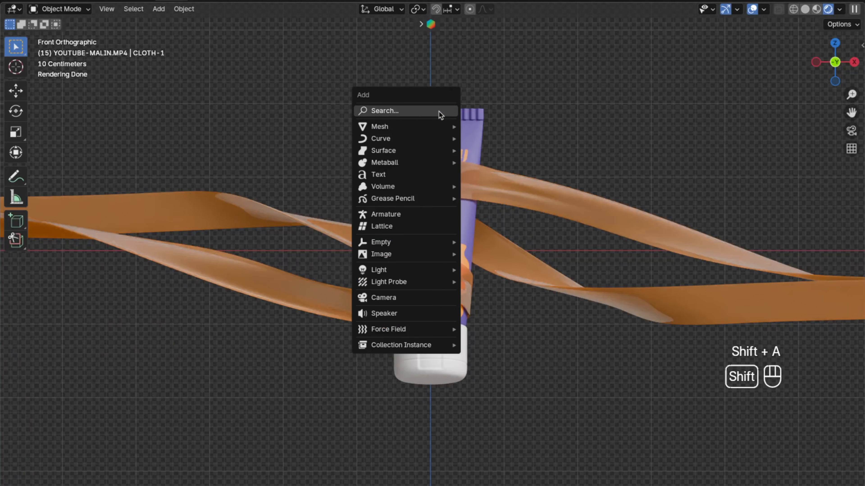
left_click(394, 301)
key("g")
key("y")
key("KP_Subtract")
key("KP_2")
key("KP_3")
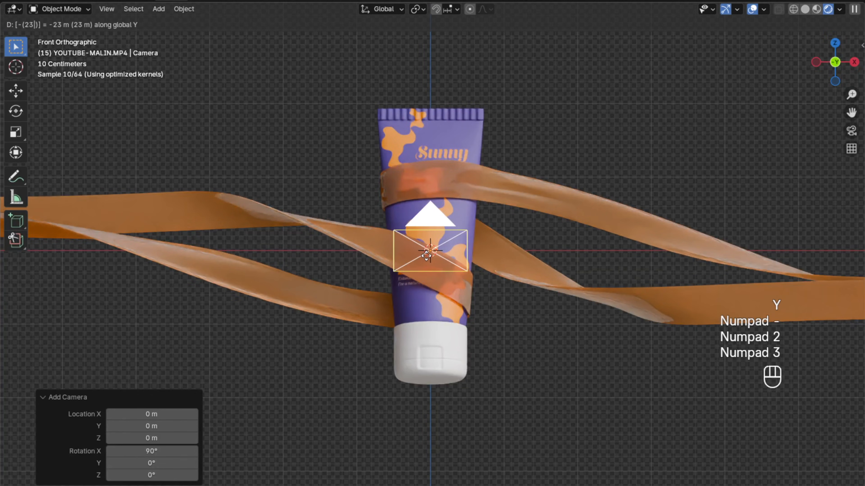
key("Return")
key("KP_0")
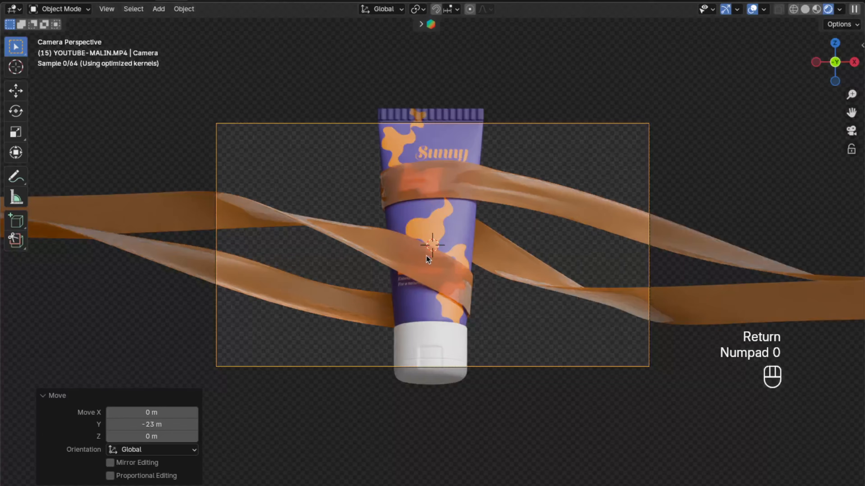
- Set the camera's focal length to 85 mm
left_click_drag(848, 97, 844, 112)
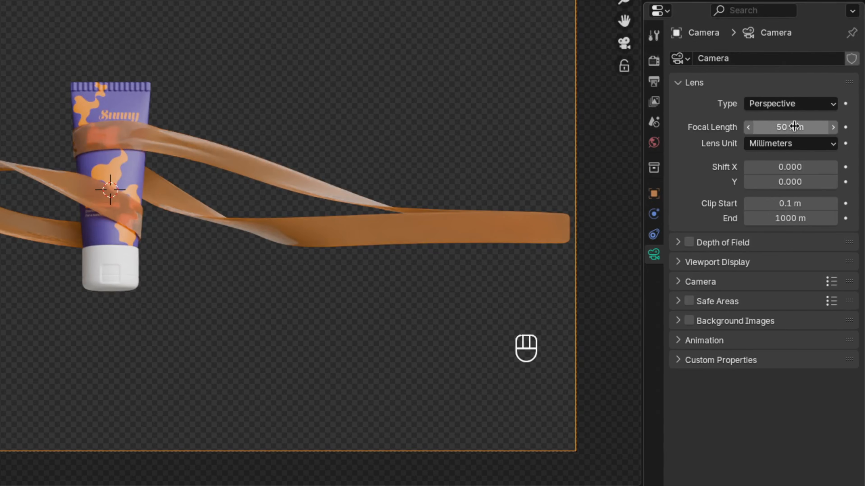
left_click(795, 126)
type("85")
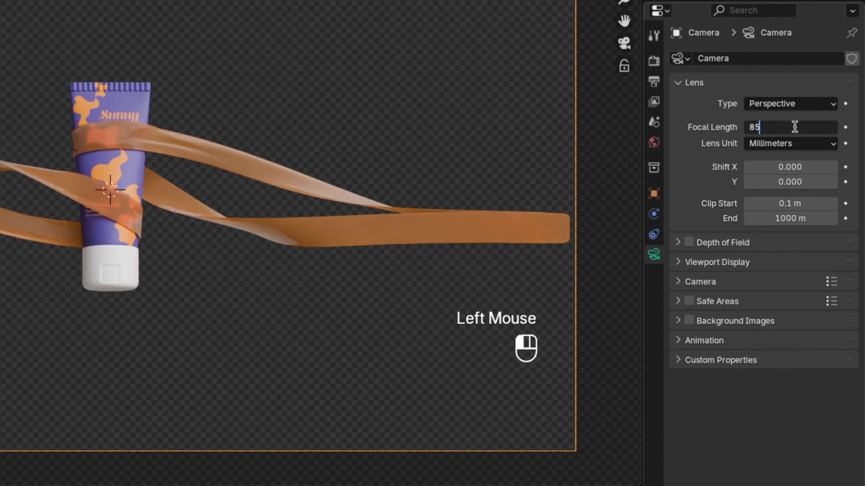
key("Return")
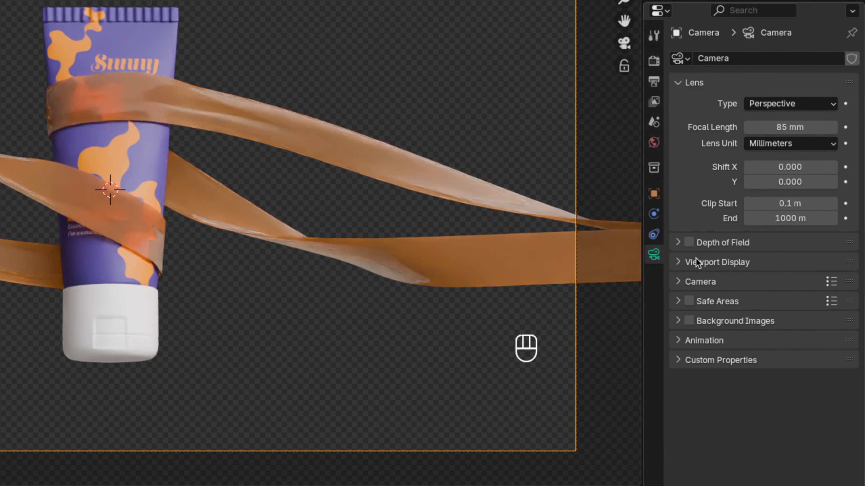
- Set the camera's passepartout to 0.8 and enable the Thirds and Center composition guides
left_click(715, 262)
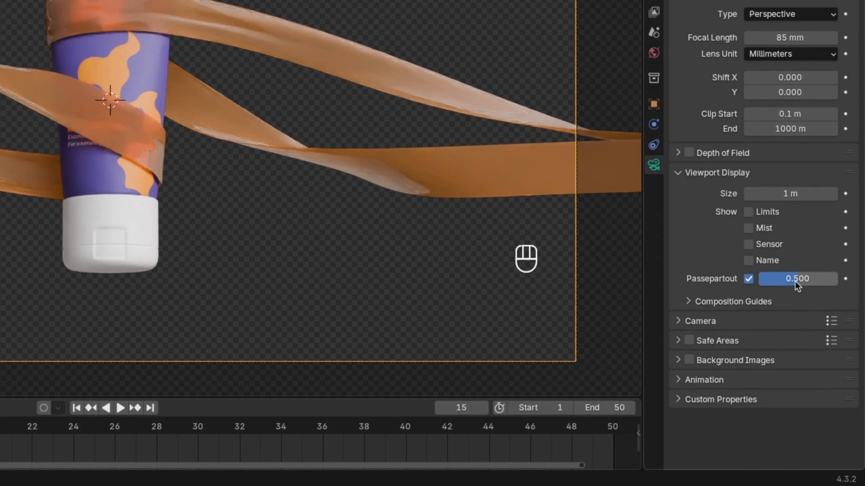
left_click(795, 285)
type("0.8")
key("Return")
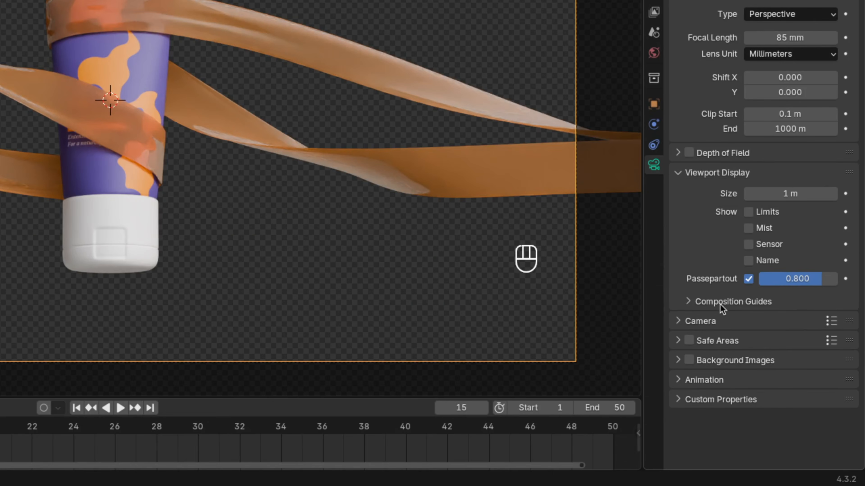
left_click(720, 302)
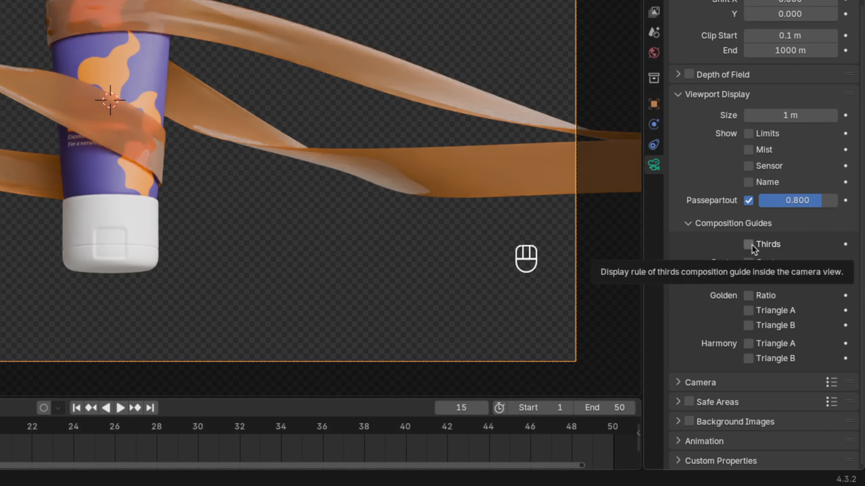
left_click(749, 262)
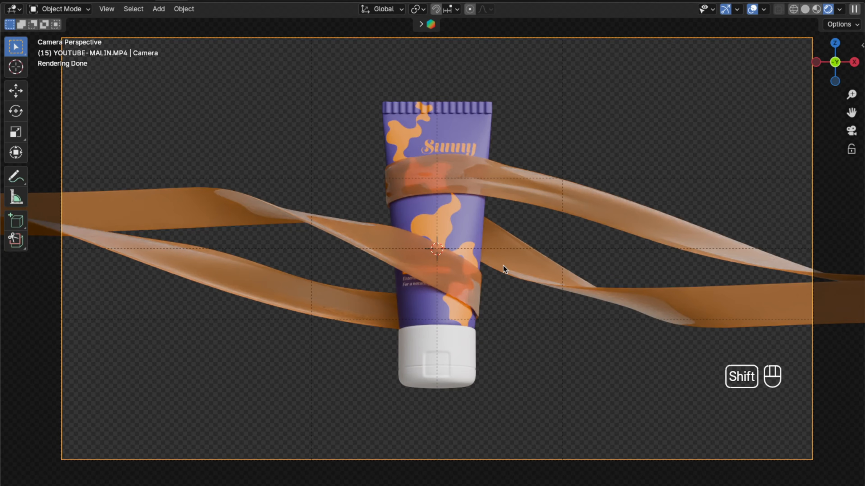
- Add a Plain Axes empty, move it -0.4 m along the global Y axis and return to the camera view
key("shift+a")
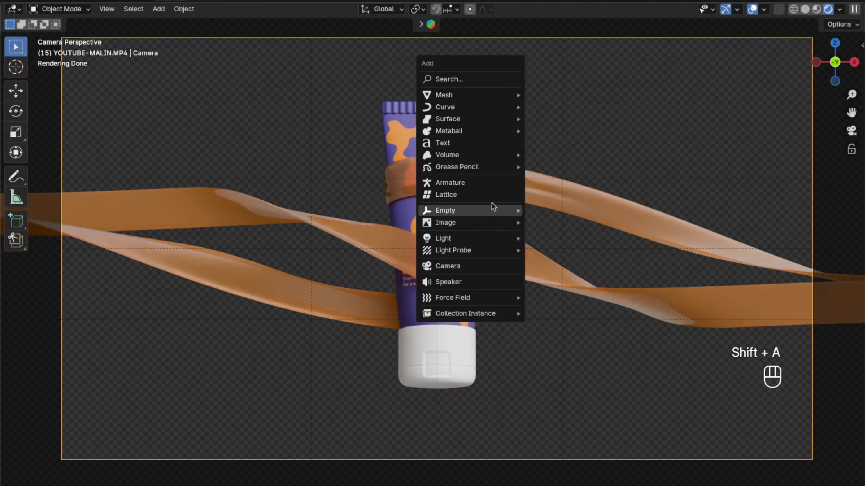
mouse_move(492, 207)
left_click(578, 211)
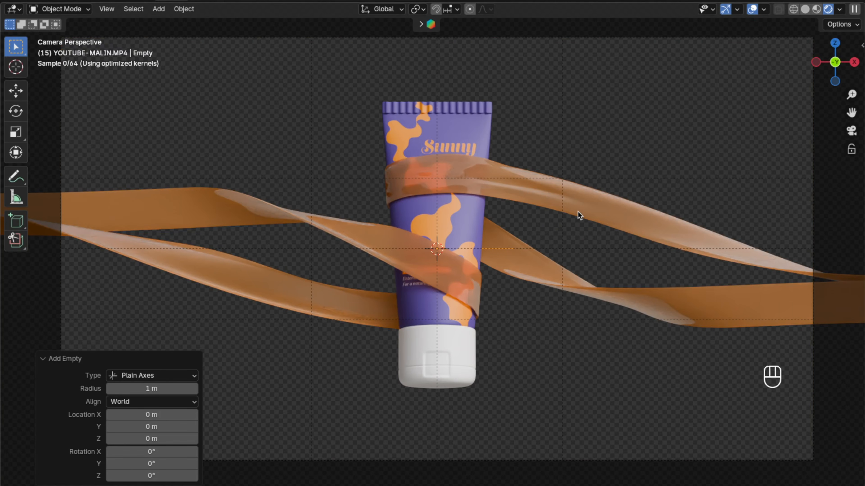
key("KP_3")
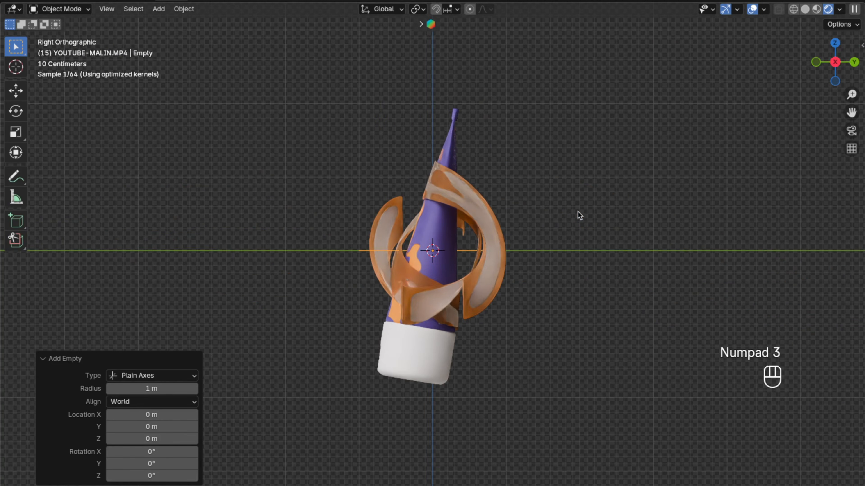
key("r")
key("g")
key("y")
key("KP_Subtract")
key("KP_0")
key("period")
key("KP_4")
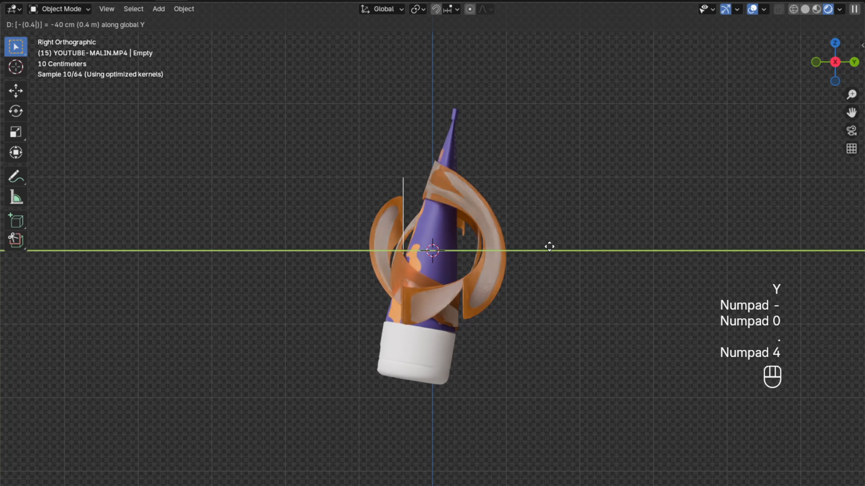
key("Return")
key("KP_0")
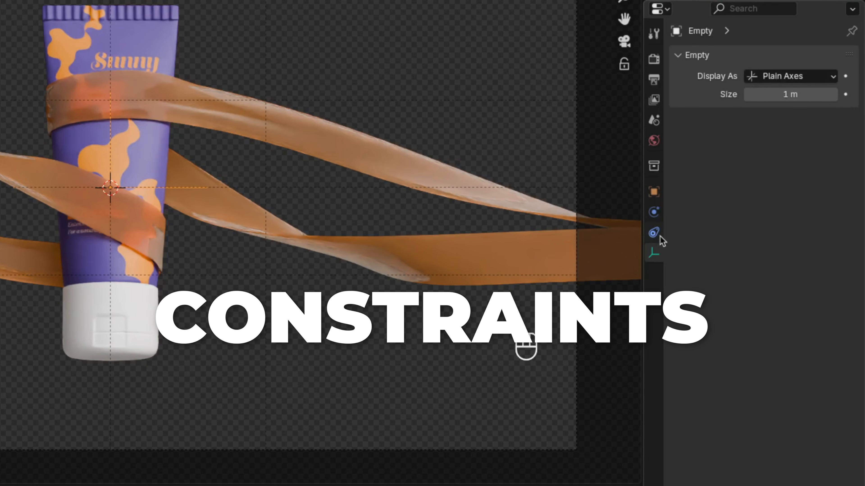
- Add a Shrinkwrap constraint targeting COSMETIC TUBE to the empty and rename the empty CAMERA-FOCUS
left_click(657, 234)
left_click(726, 59)
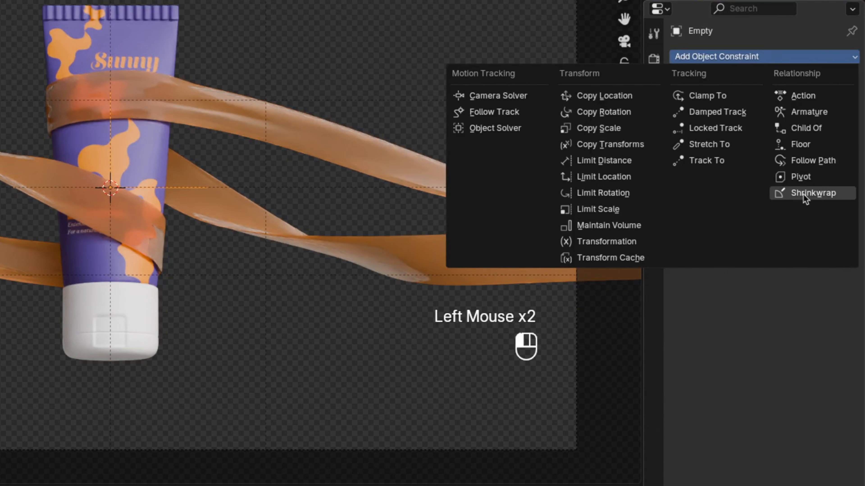
left_click(793, 195)
left_click(762, 104)
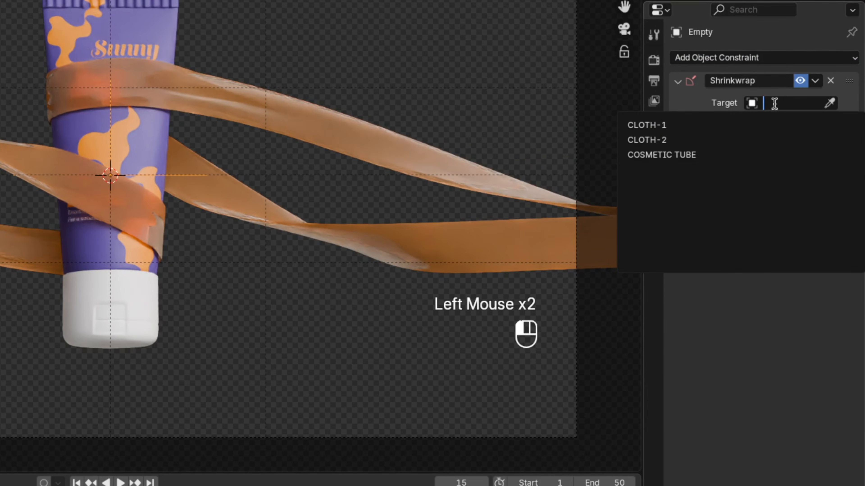
left_click(692, 155)
key("F2")
type("CAMERA-FOCU")
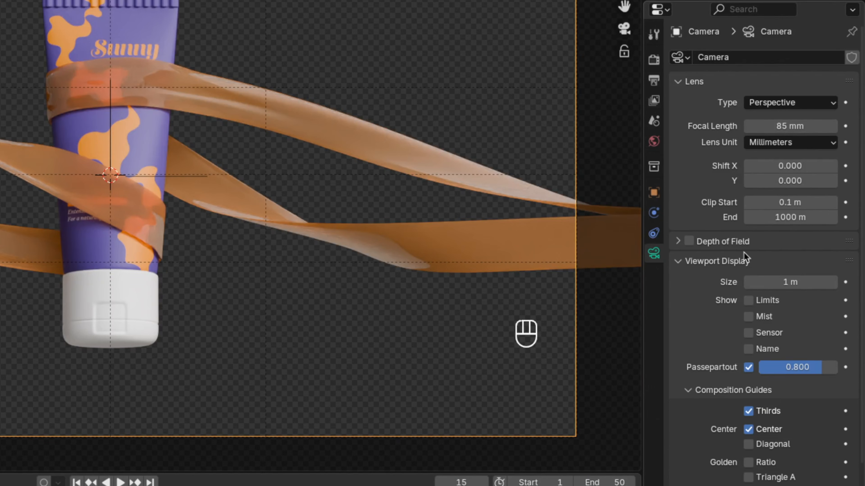
- Enable the camera's depth of field, focus it on CAMERA-FOCUS and open its F-Stop for editing
left_click(730, 242)
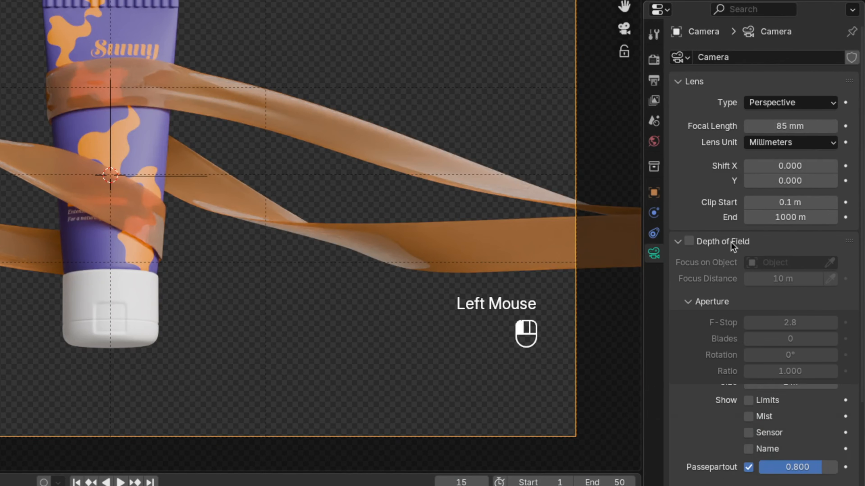
left_click(688, 242)
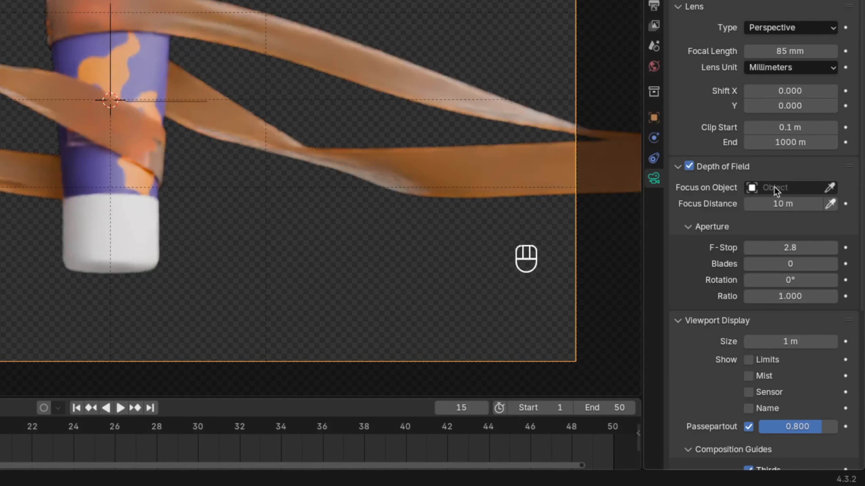
left_click(772, 263)
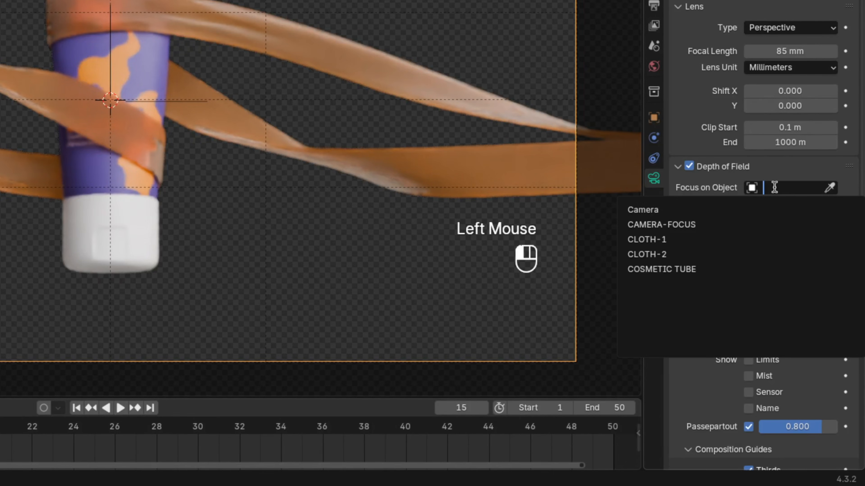
left_click(727, 226)
left_click(789, 249)
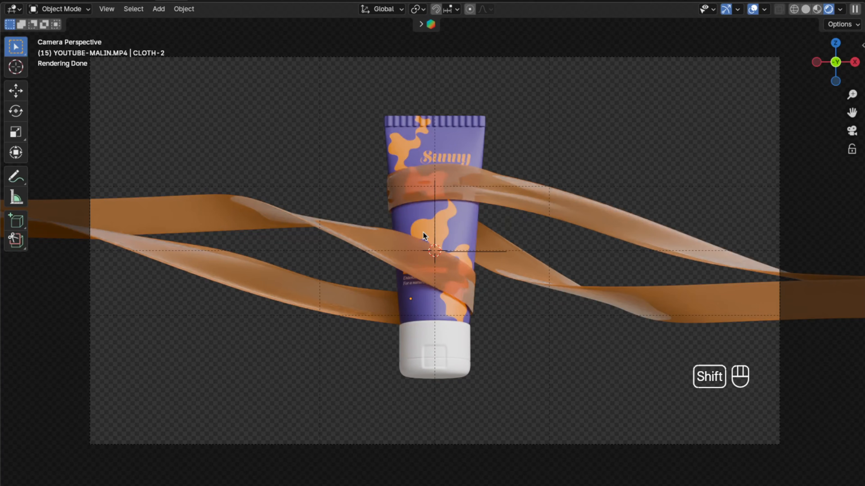
- Add a plane at the tube's position and rotate it 90° about the X axis
key("shift+a")
mouse_move(426, 247)
left_click(459, 246)
key("r")
key("x")
key("KP_9")
key("KP_0")
key("Return")
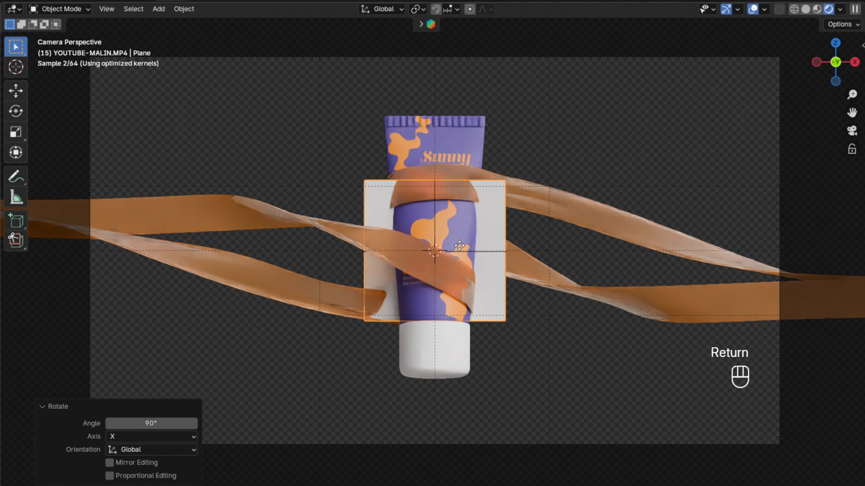
- Move the plane 10 m along the global Y axis, behind the tube
key("g")
key("y")
key("KP_1")
key("KP_0")
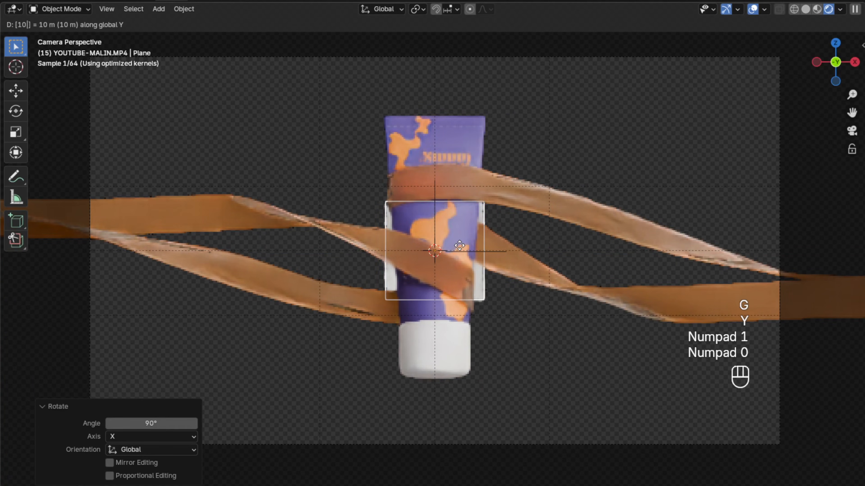
key("Return")
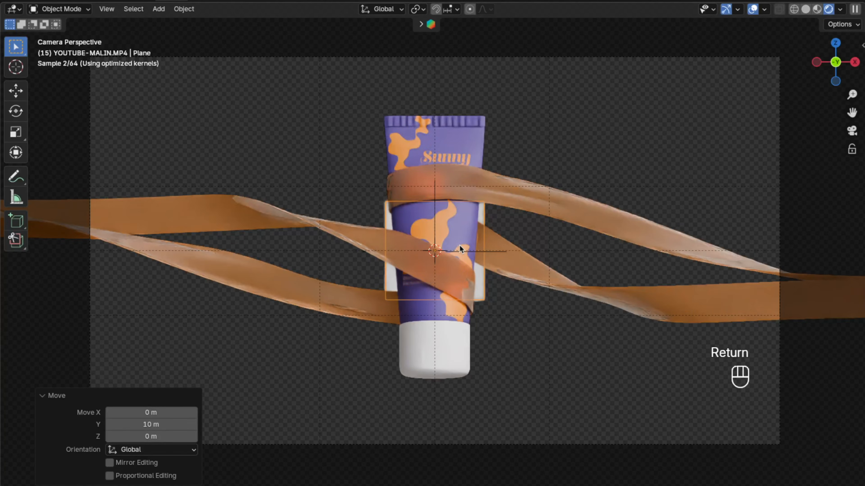
- Scale the plane's mesh by 10 in Edit Mode and rename the object BACKDROP
key("Tab")
key("s")
key("KP_1")
key("KP_0")
key("Return")
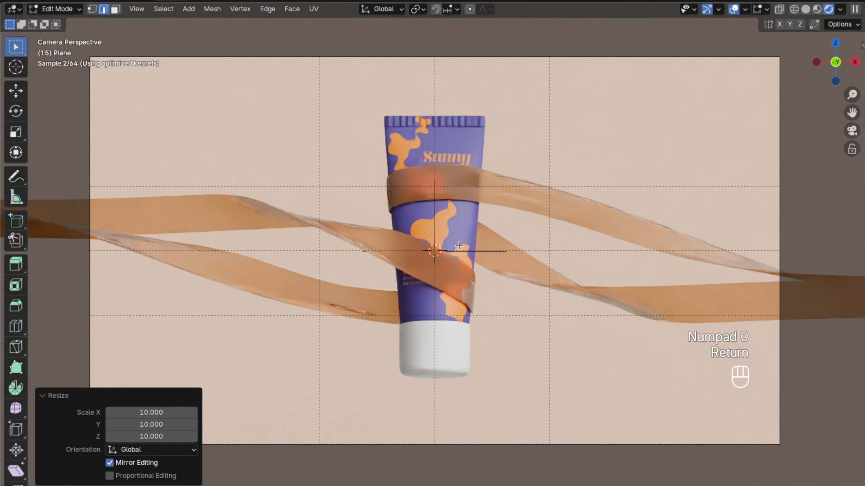
key("Tab")
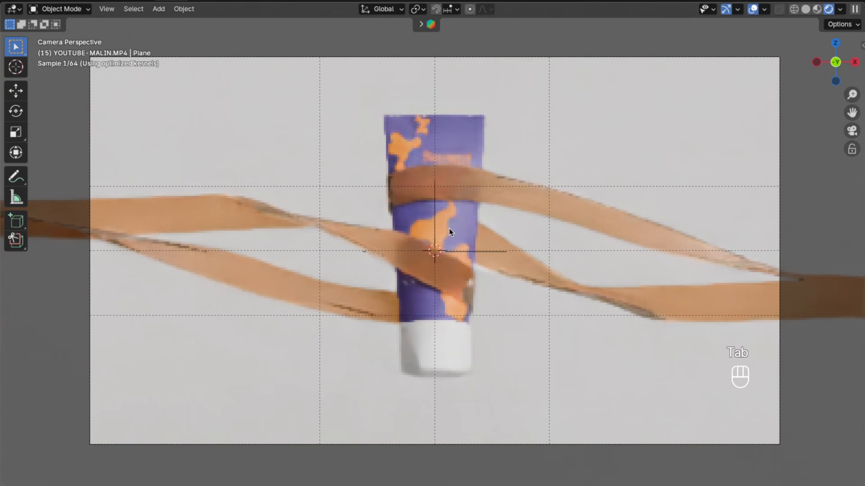
key("F2")
type("BACKD")
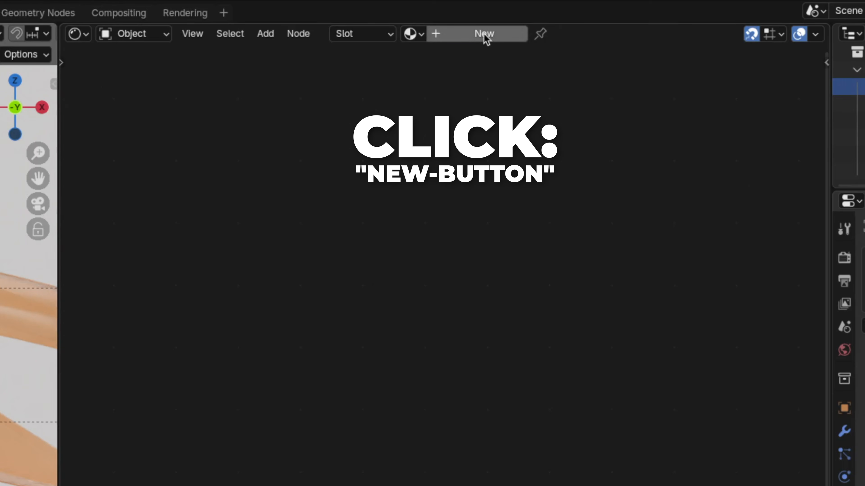
- Create a new material for the backdrop plane and name it BACKDROP
left_click(485, 34)
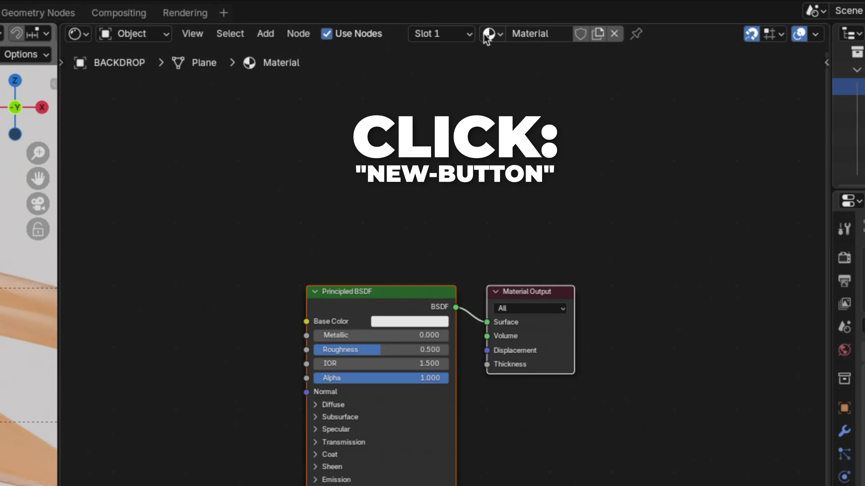
double_click(535, 34)
type("BA")
key("Return")
- Change the BACKDROP material's base color to a light purple through its hex value
left_click(397, 303)
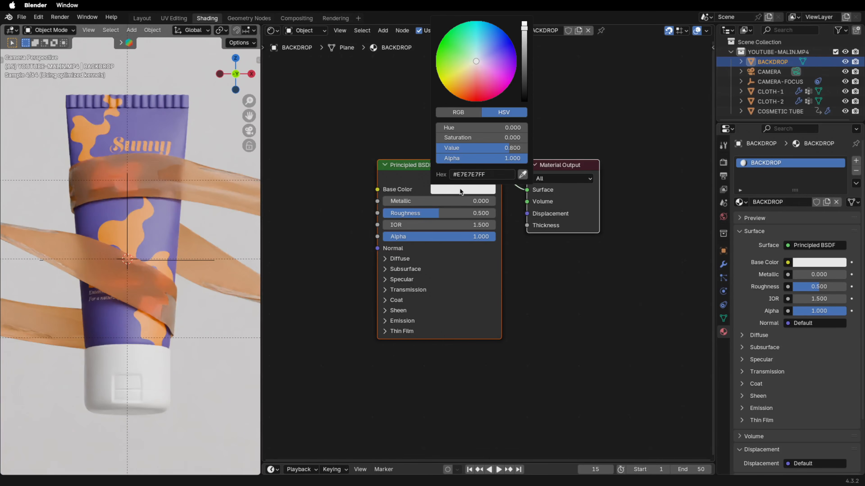
left_click(487, 174)
key("BackSpace")
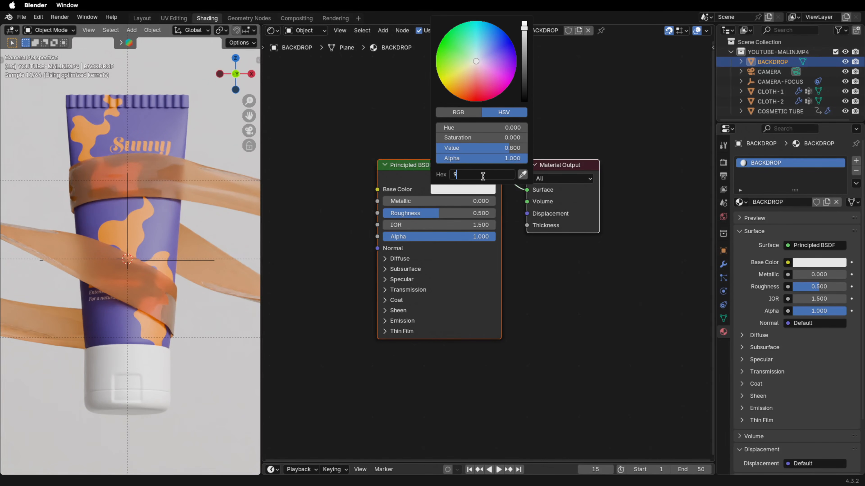
key("Return")
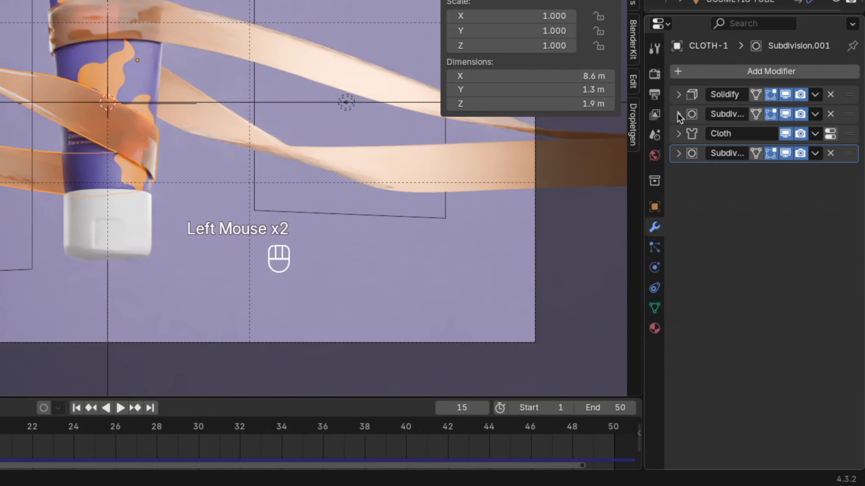
- Set the render level of CLOTH-1's Subdivision modifier above the Cloth modifier to 1
left_click(678, 114)
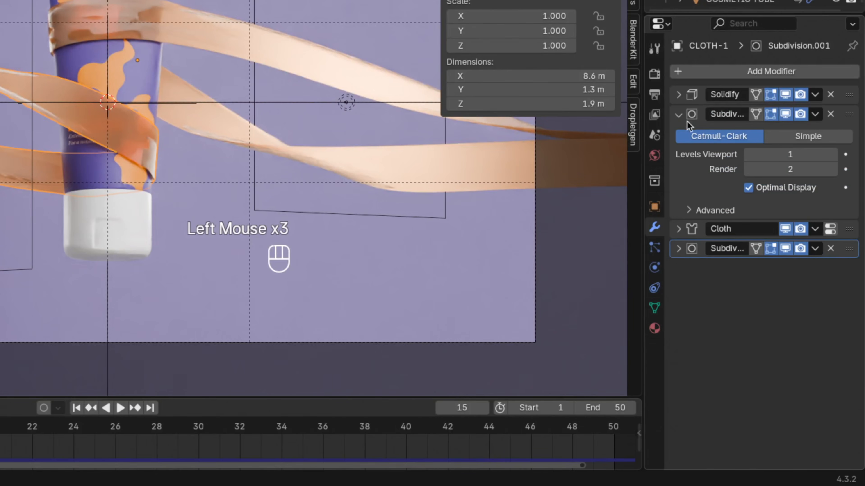
left_click(785, 175)
key("Return")
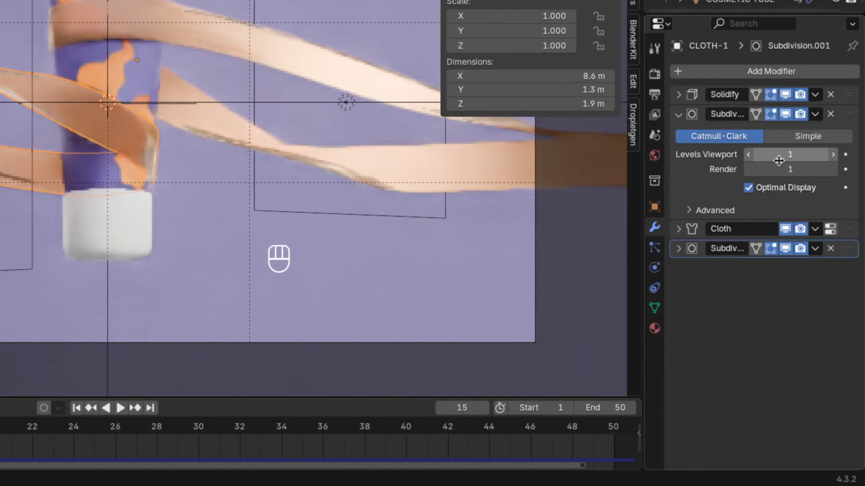